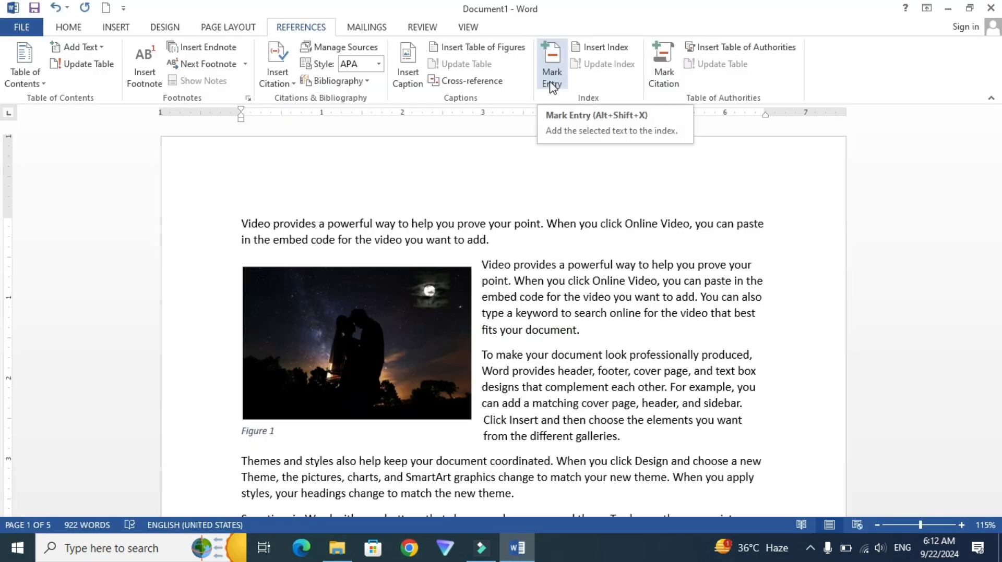
- Mark all occurrences of "Reading is easier, too, in the new Reading view" as index entries with the subentry "ISI TARA KA IK PARAGRAPH"
scroll(485, 282, "down", 3)
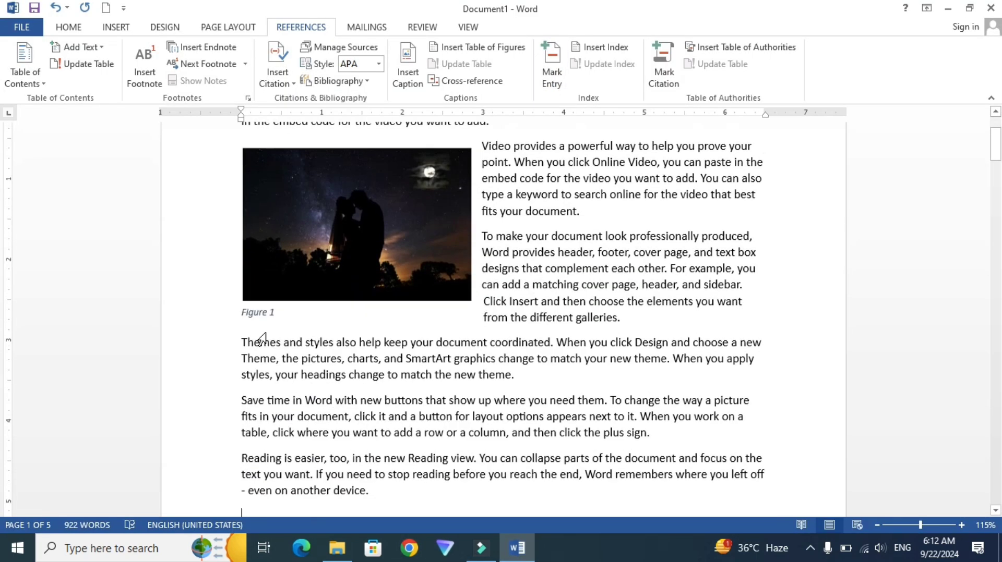
scroll(256, 323, "down", 3)
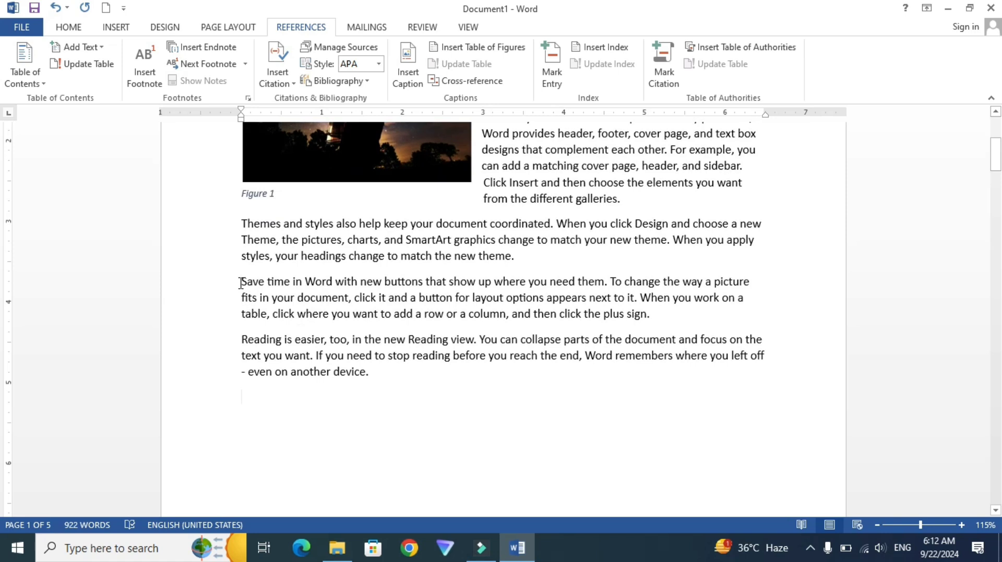
left_click_drag(242, 340, 475, 341)
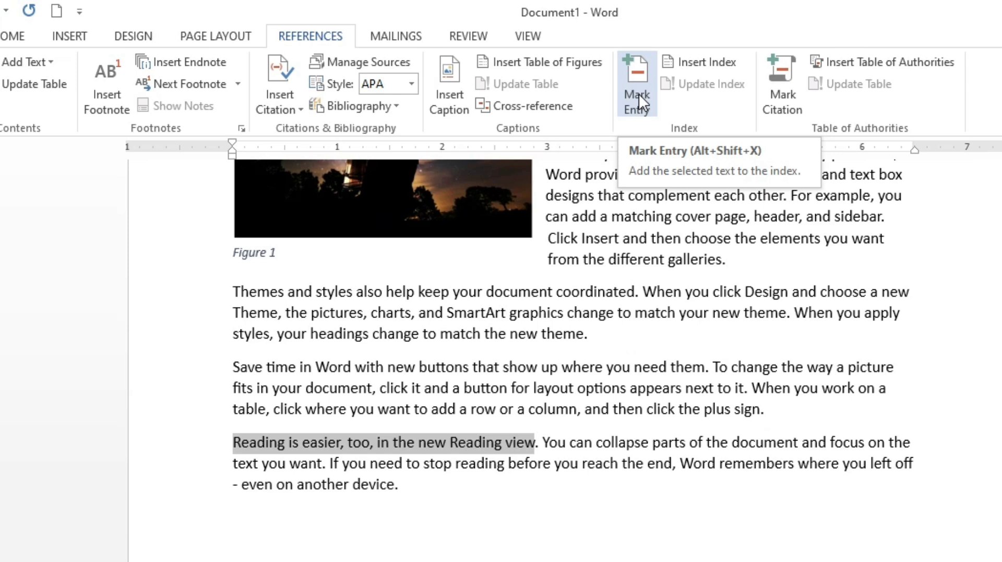
left_click(639, 95)
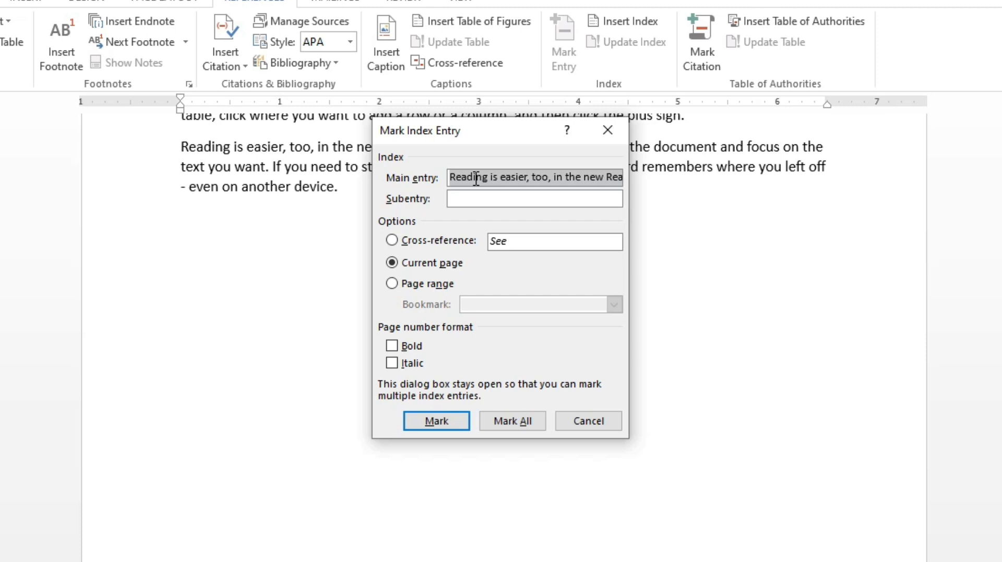
left_click(476, 198)
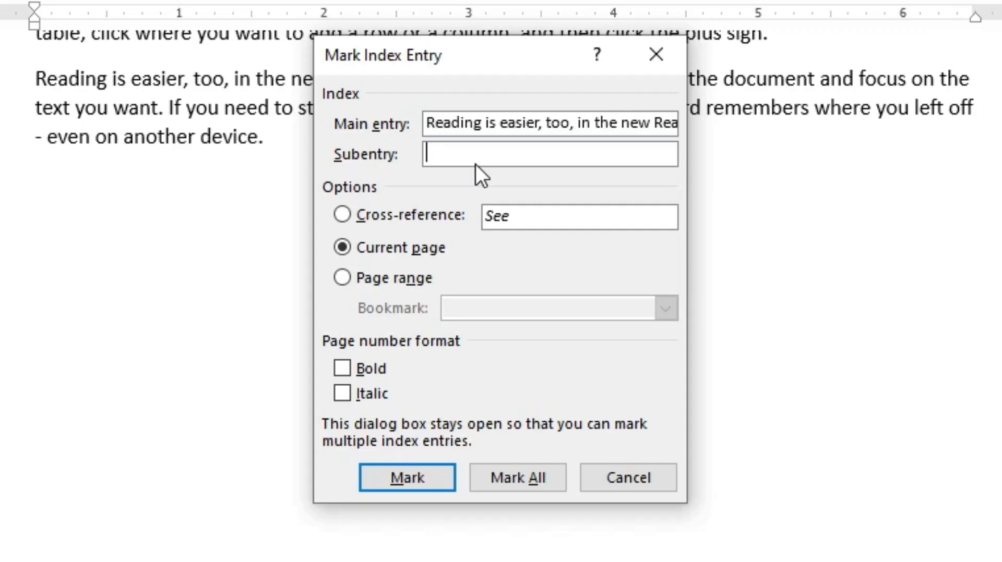
type("ISI TARA KA IK PARAGRA")
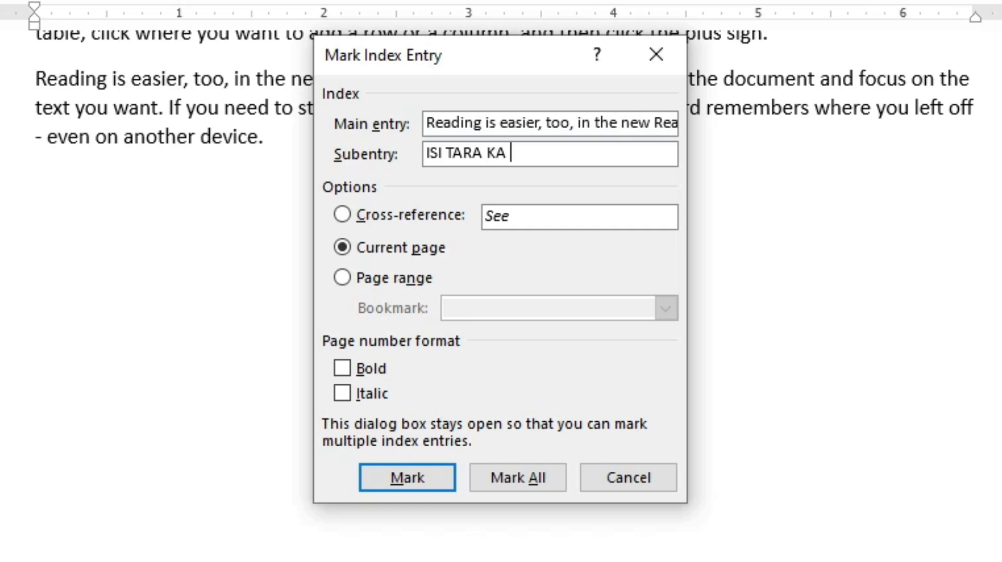
type("PH")
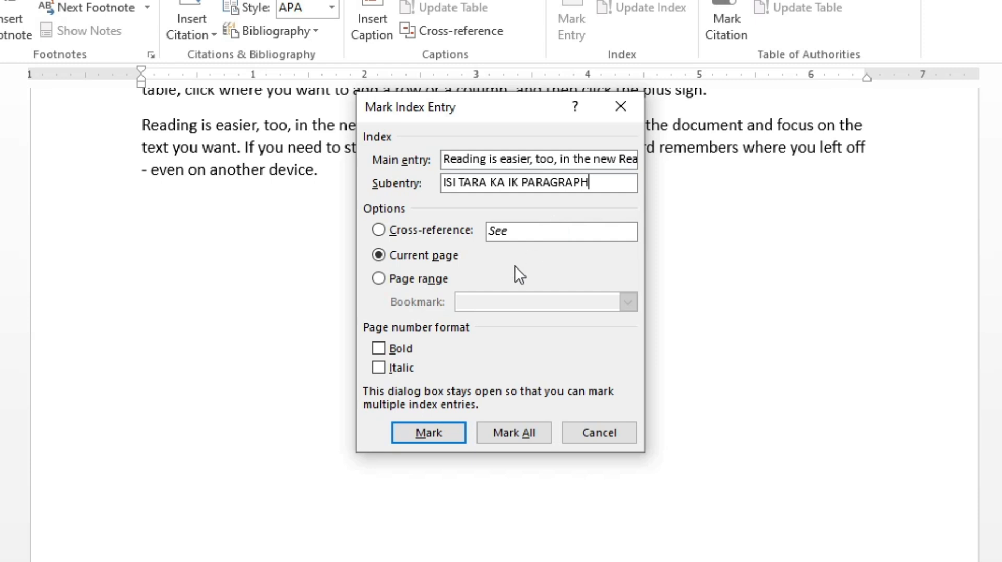
left_click(519, 432)
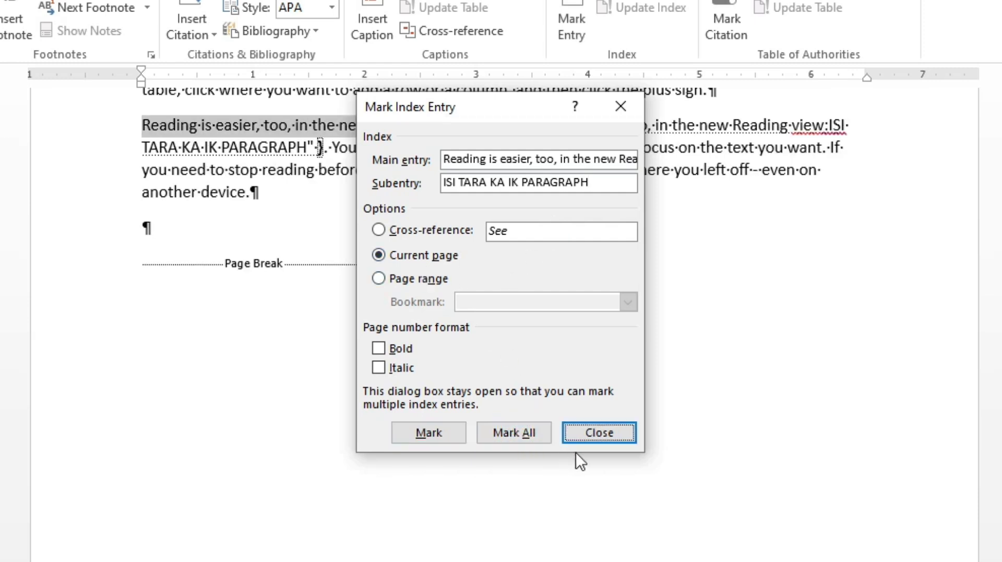
left_click(592, 437)
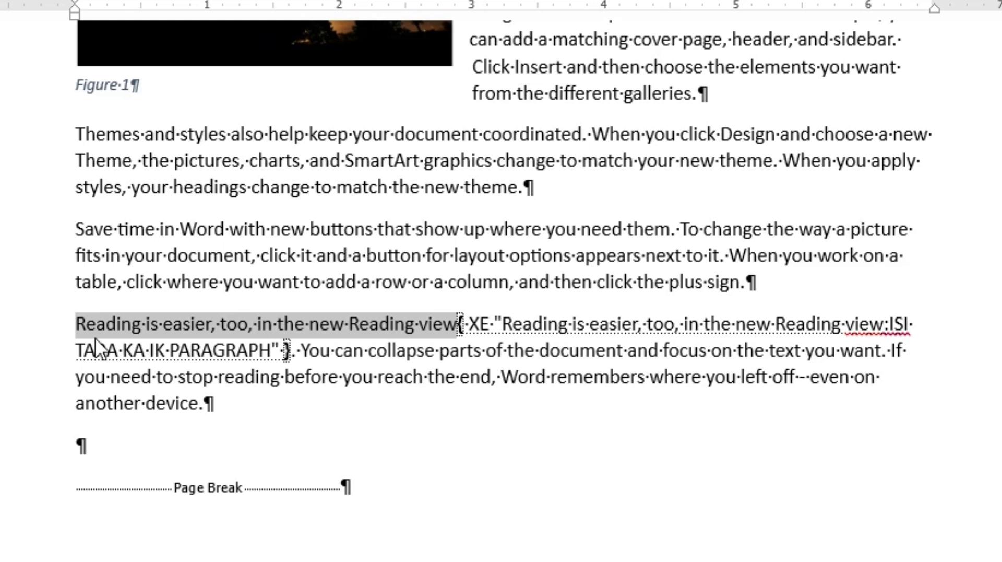
- Hide the paragraph marks and index field codes displayed in the document text
left_click_drag(82, 351, 270, 356)
left_click_drag(848, 324, 914, 324)
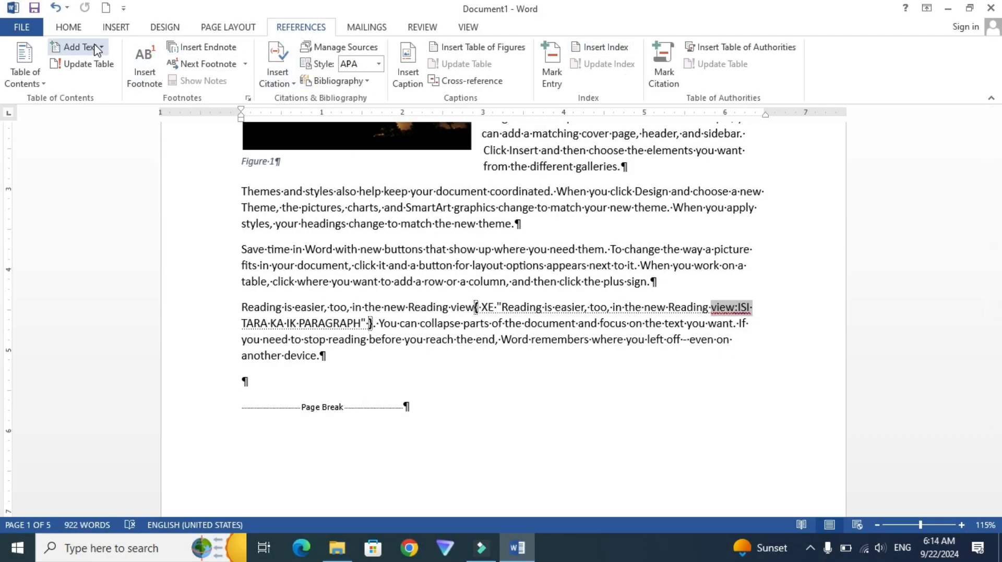
left_click(68, 27)
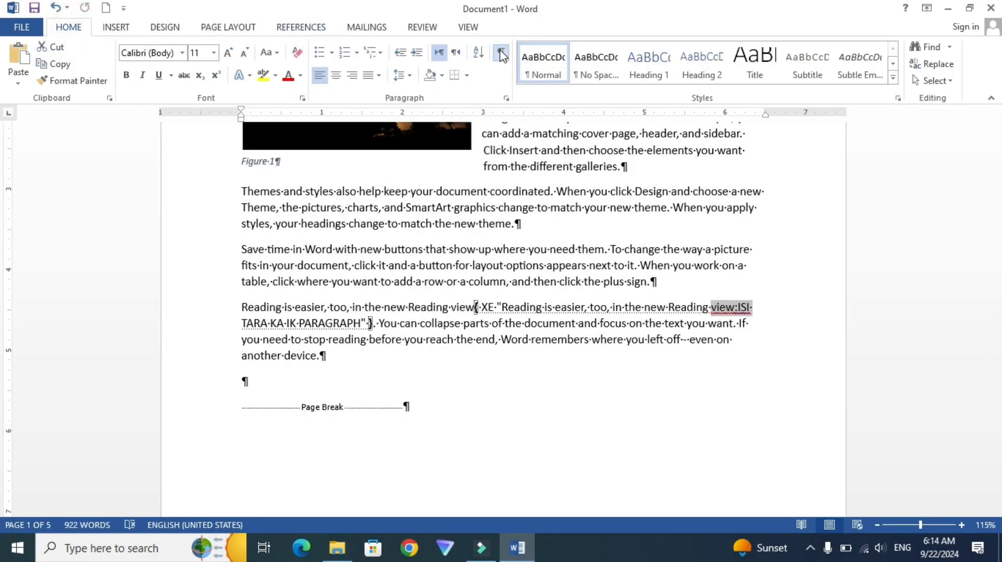
left_click(500, 53)
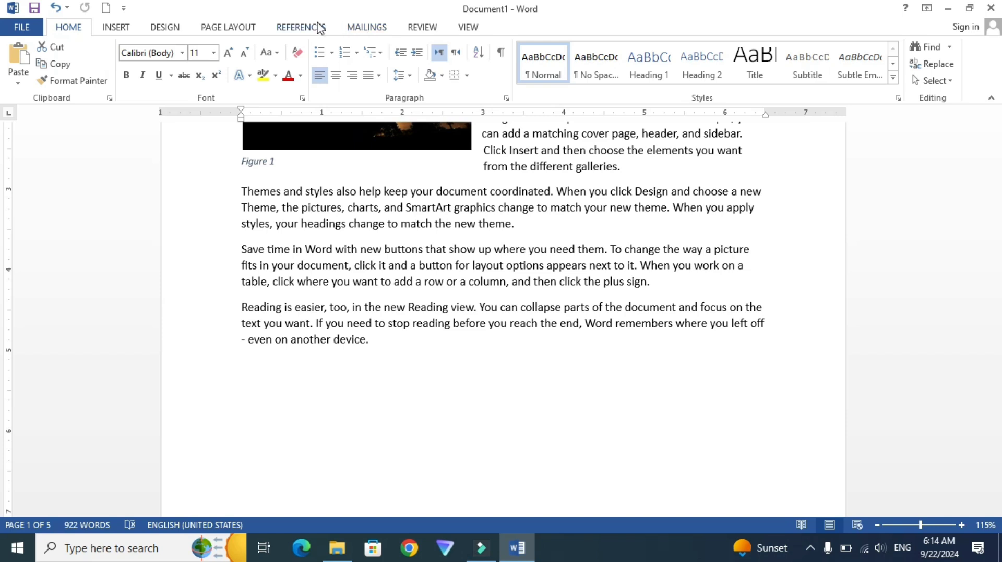
- Insert an indented two-column index, formatted from the template, on the empty line below the last paragraph of page 2
left_click(313, 29)
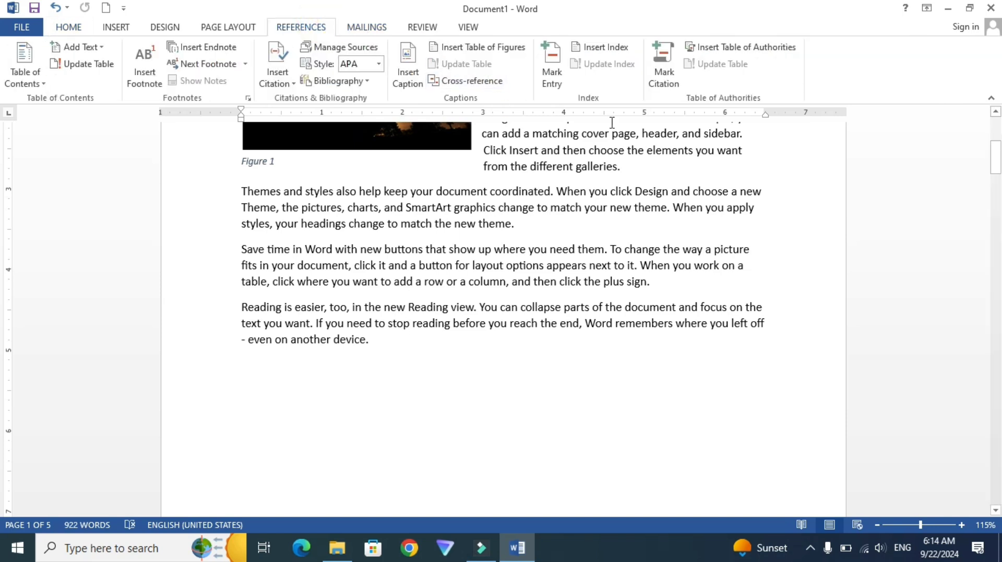
left_click(312, 419)
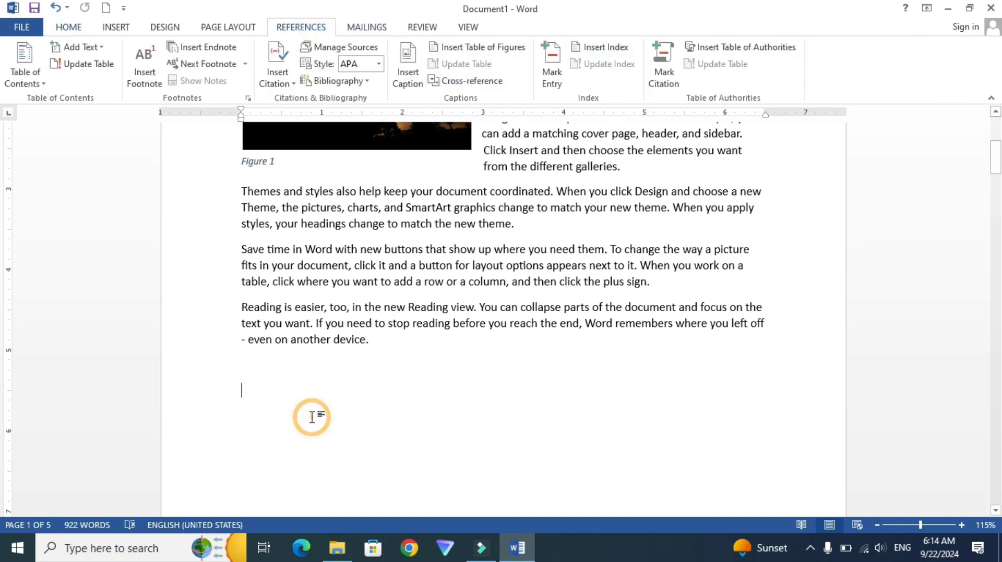
scroll(336, 415, "down", 9)
scroll(351, 414, "down", 10)
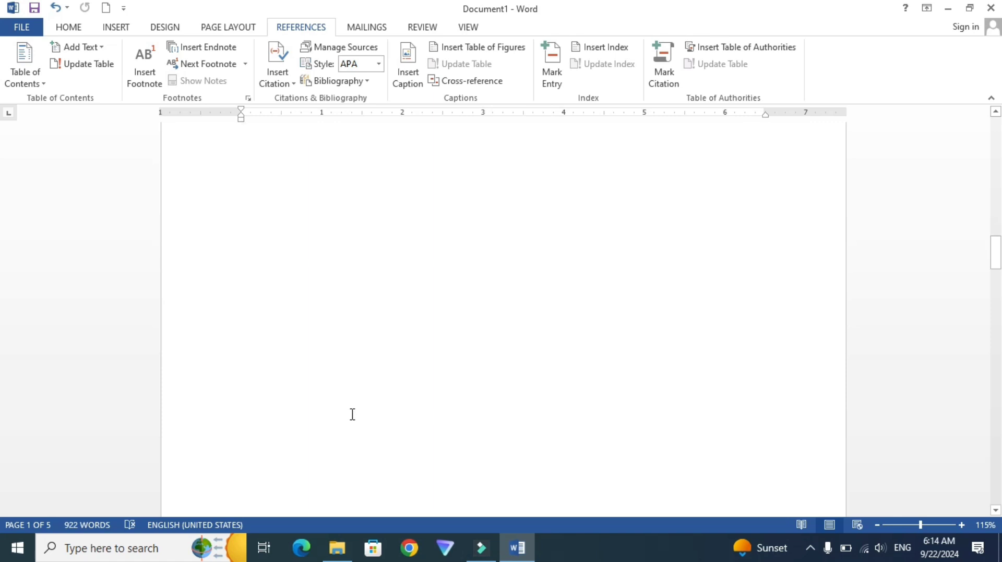
scroll(295, 353, "up", 3)
left_click(277, 330)
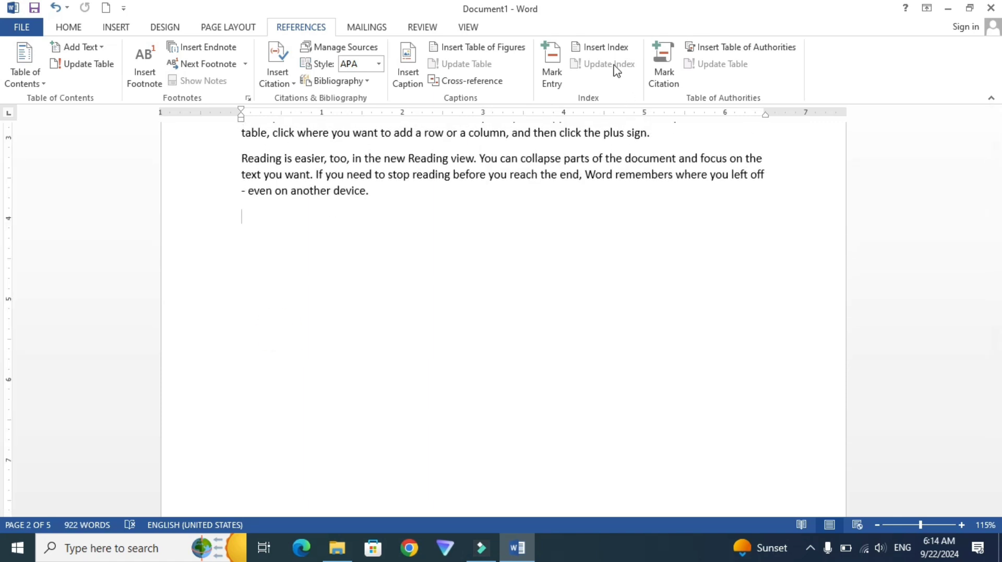
left_click(605, 48)
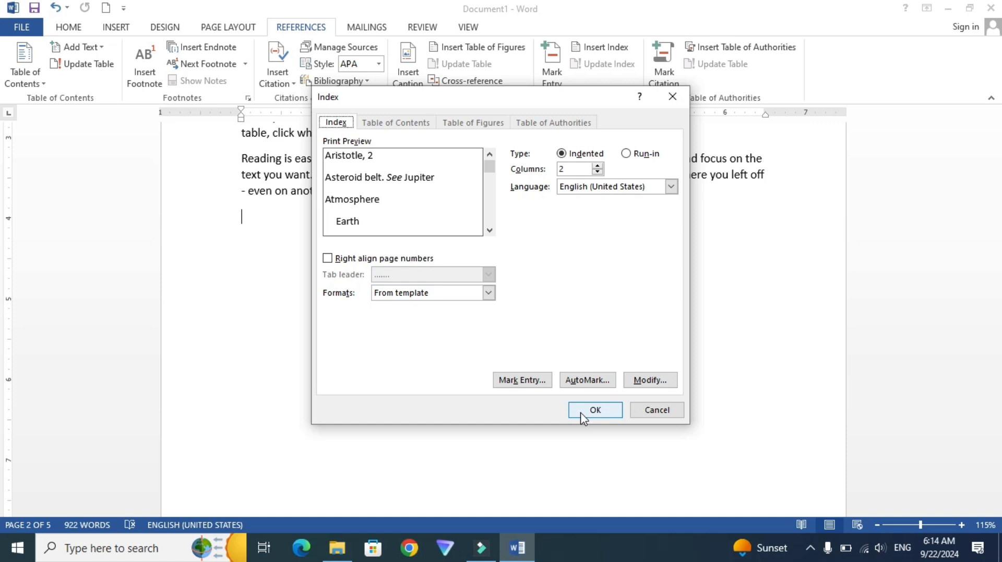
left_click(595, 410)
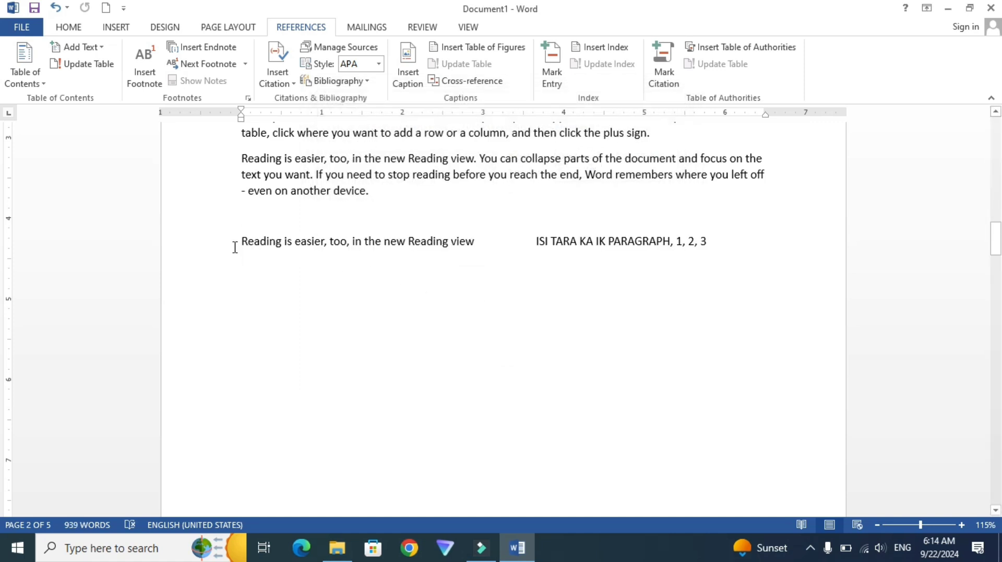
- Compare the page numbers listed in the index with the occurrences of the marked sentence throughout the document
left_click_drag(241, 245, 315, 242)
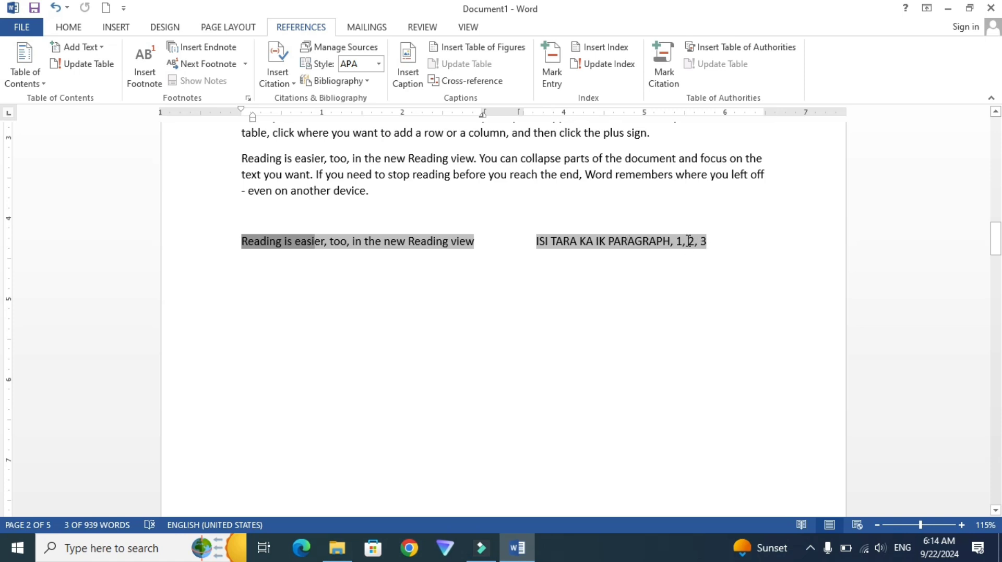
scroll(523, 329, "up", 2)
left_click(522, 329)
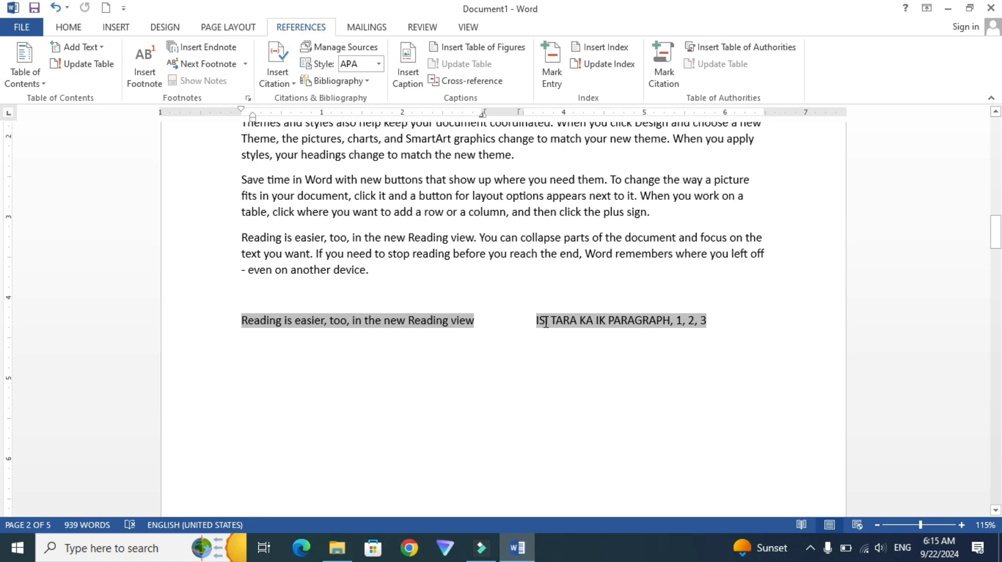
left_click_drag(677, 321, 705, 321)
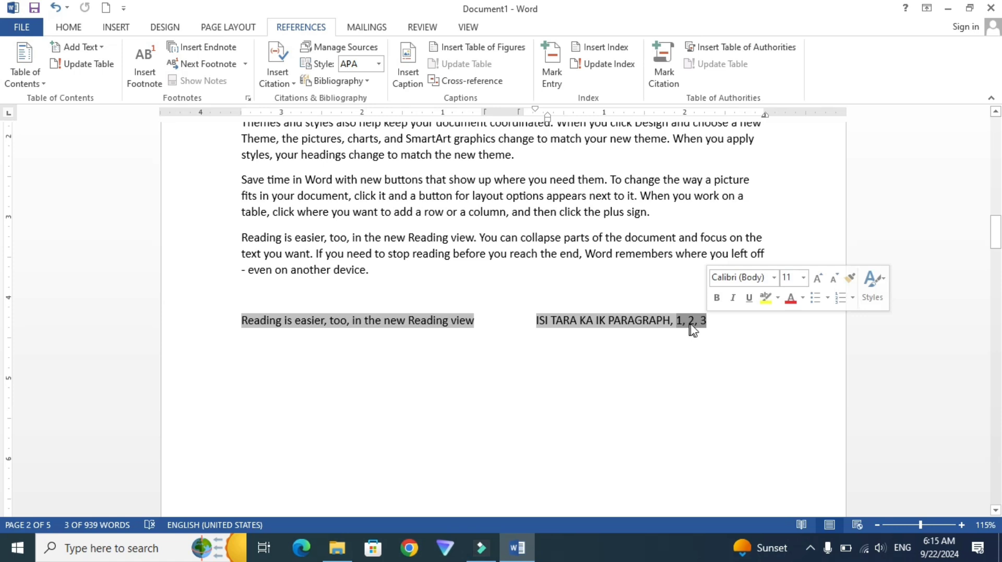
scroll(472, 279, "up", 10)
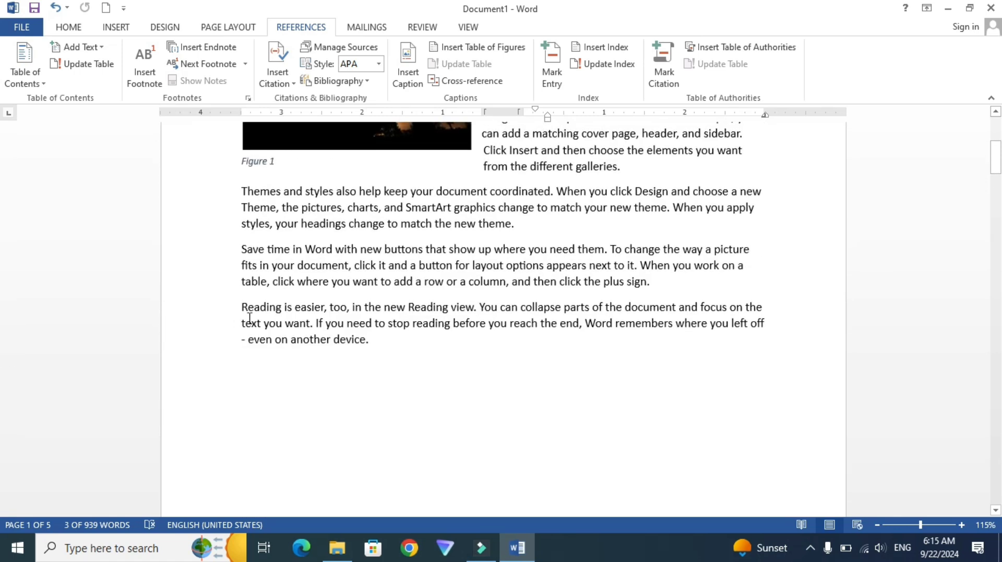
left_click_drag(240, 308, 470, 309)
scroll(469, 309, "down", 5)
scroll(470, 309, "down", 10)
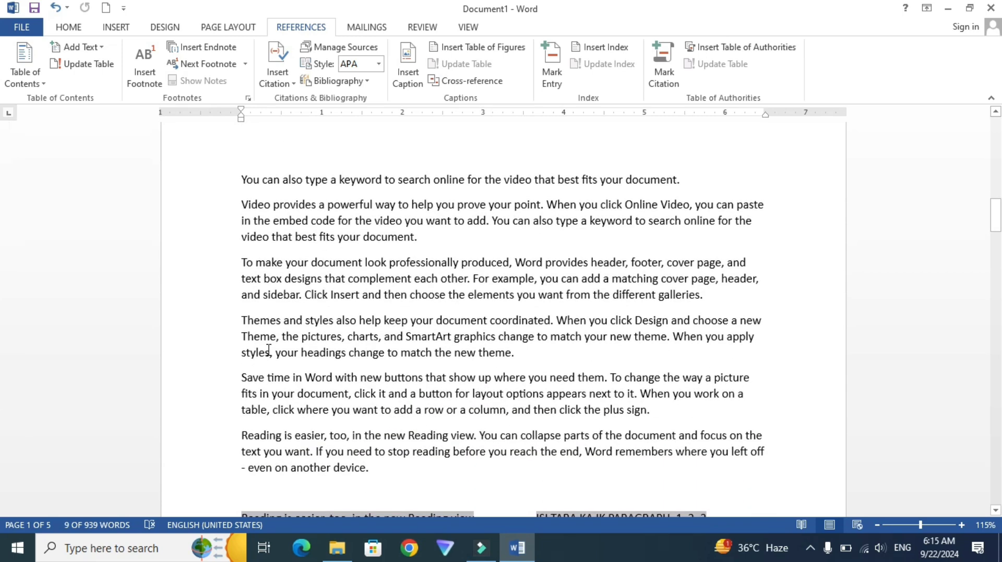
scroll(261, 348, "down", 2)
left_click_drag(238, 359, 481, 348)
scroll(481, 349, "down", 20)
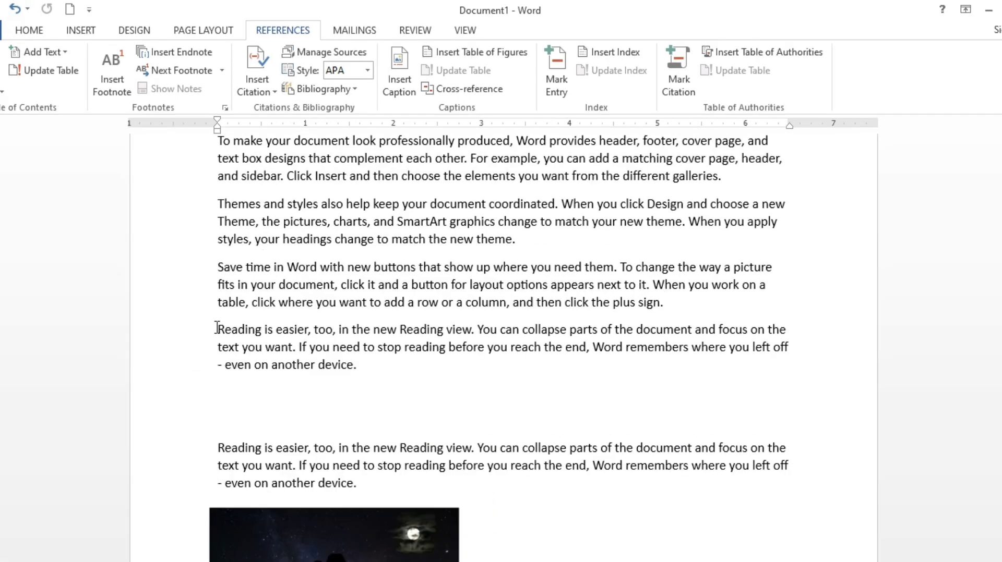
left_click_drag(241, 302, 470, 332)
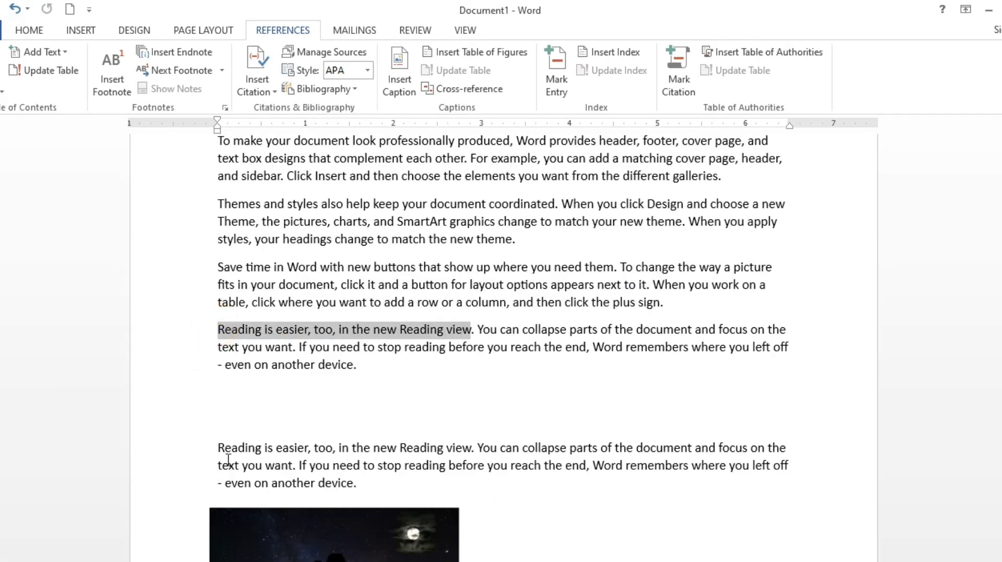
- Delete the opening sentence "Reading is easier, too, in the new Reading view" from both repeated paragraphs on page 3
left_click_drag(216, 448, 470, 450)
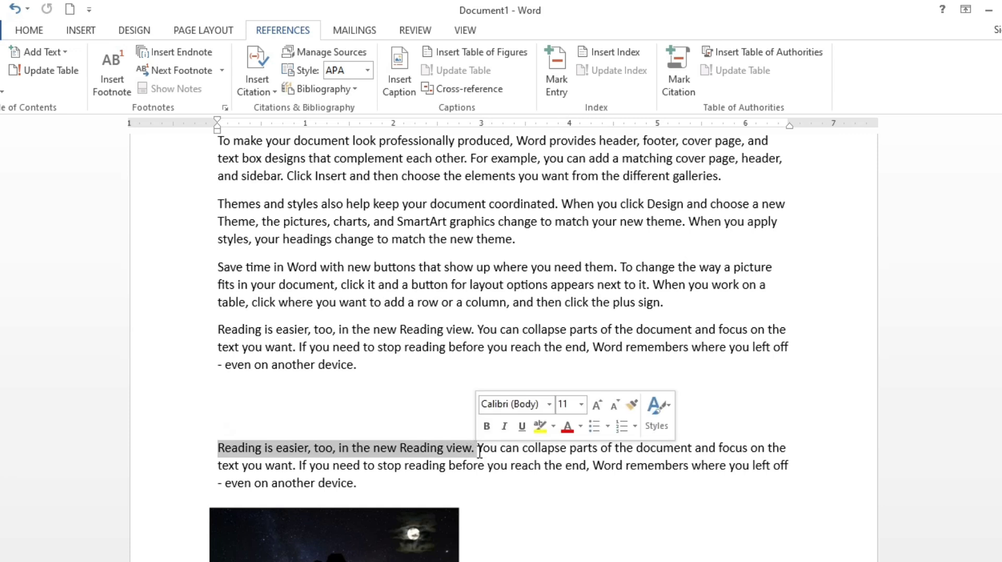
key("Delete")
left_click_drag(217, 329, 482, 332)
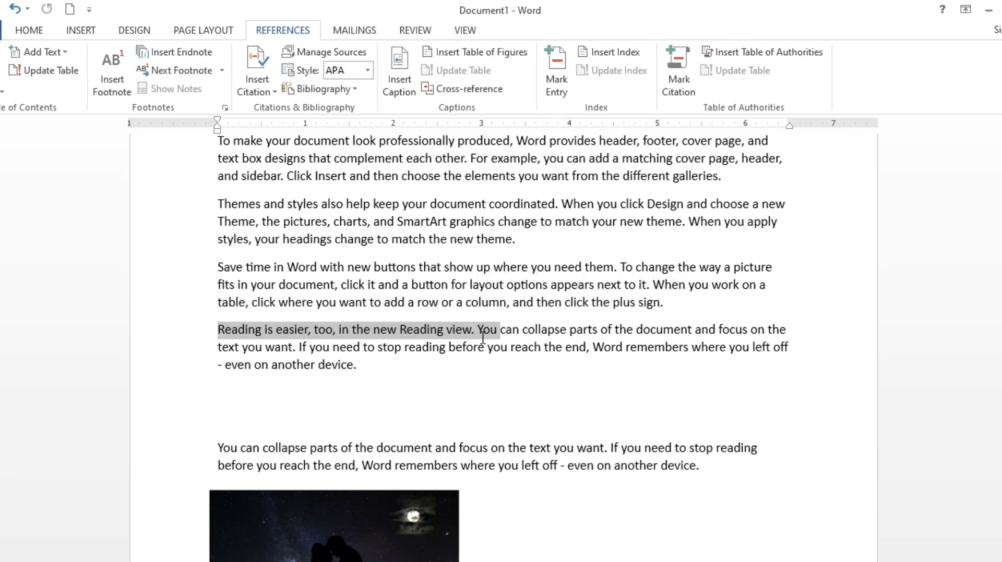
key("Delete")
- Update the index on page 2 so that its page numbers match the edited text
scroll(483, 342, "down", 10)
scroll(483, 342, "down", 8)
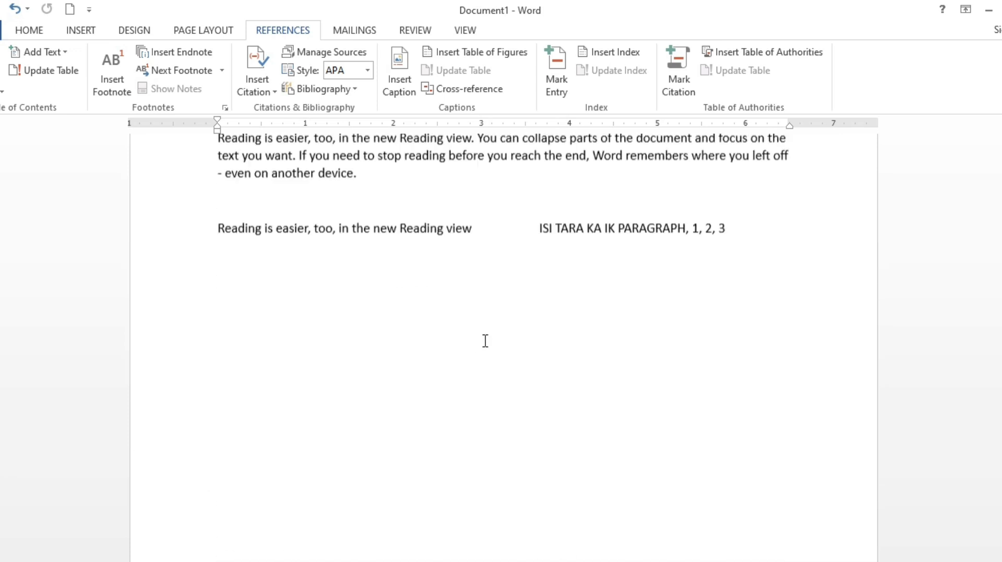
scroll(579, 376, "up", 2)
left_click(568, 351)
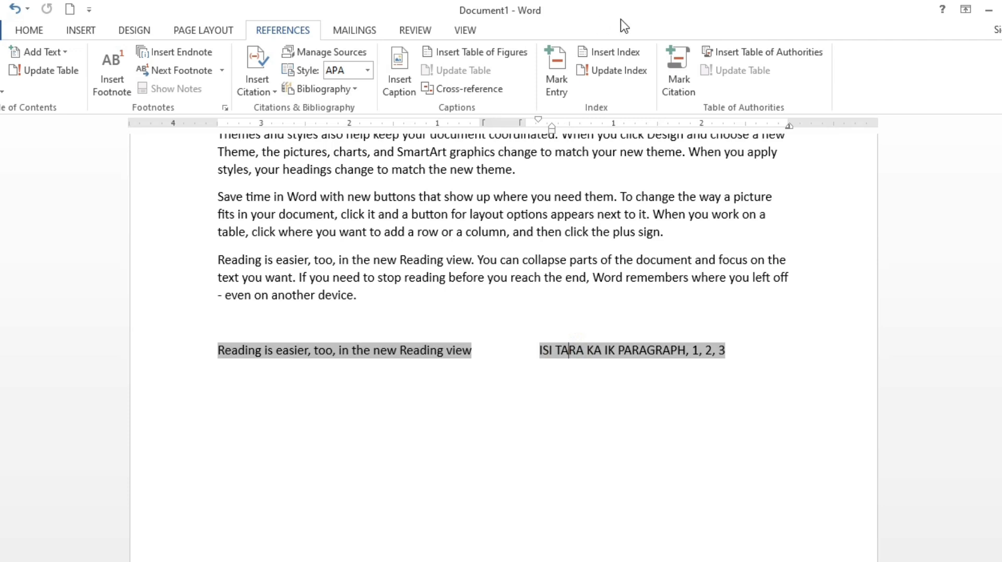
left_click(626, 70)
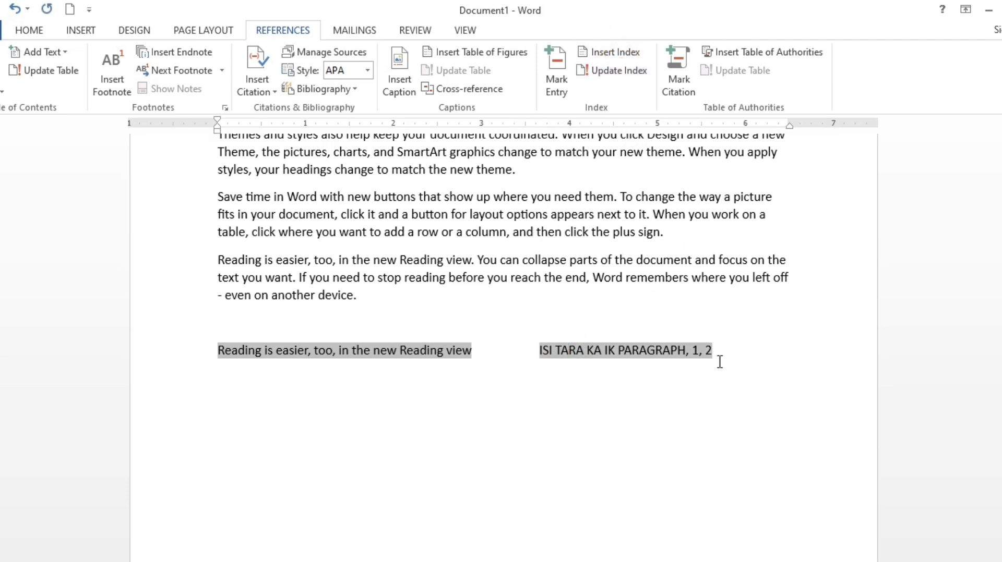
scroll(722, 353, "down", 10)
scroll(432, 405, "down", 4)
scroll(581, 336, "up", 15)
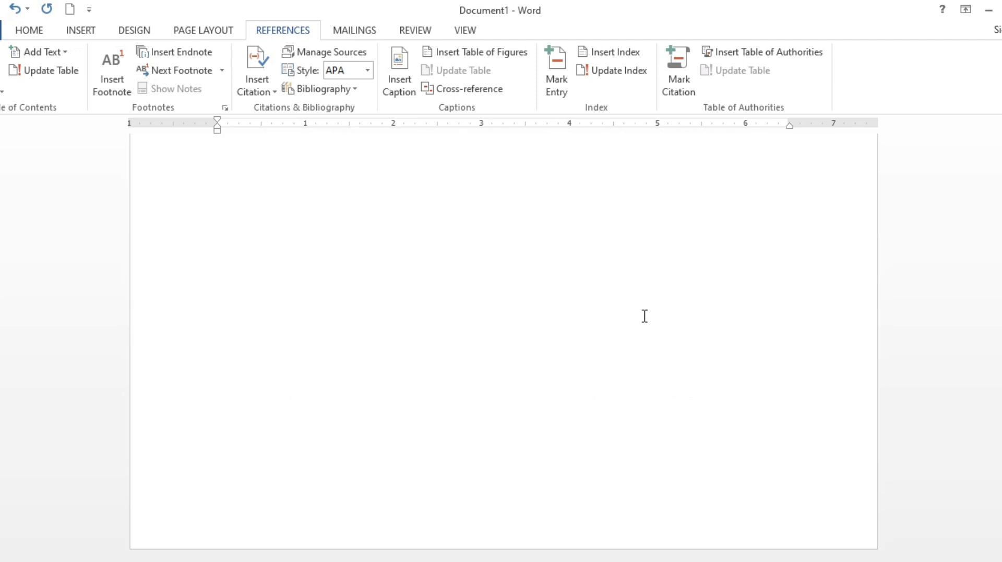
scroll(644, 316, "up", 5)
left_click(726, 309)
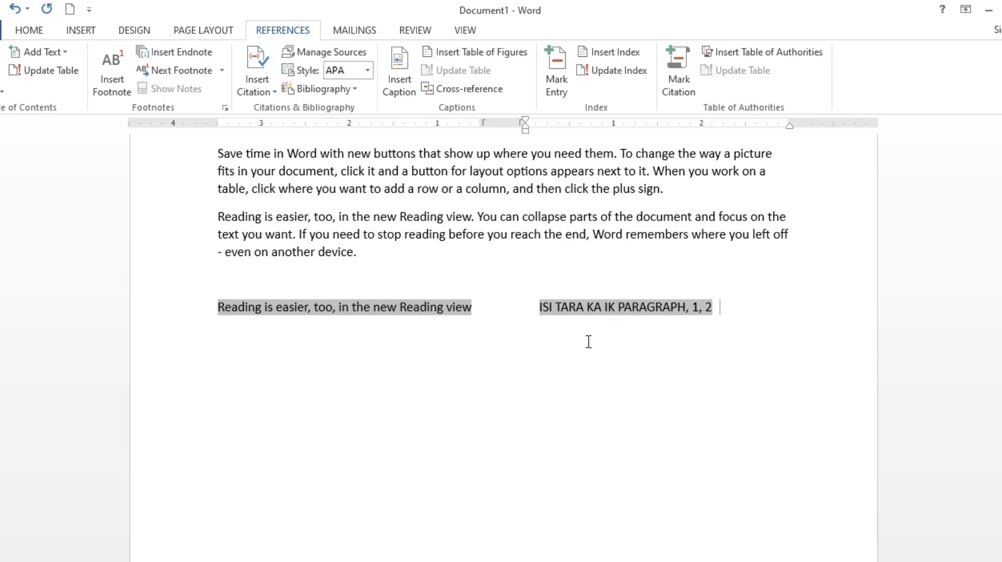
- Add blank lines below the index and insert the built-in Bibliography with its heading there
scroll(424, 338, "up", 7)
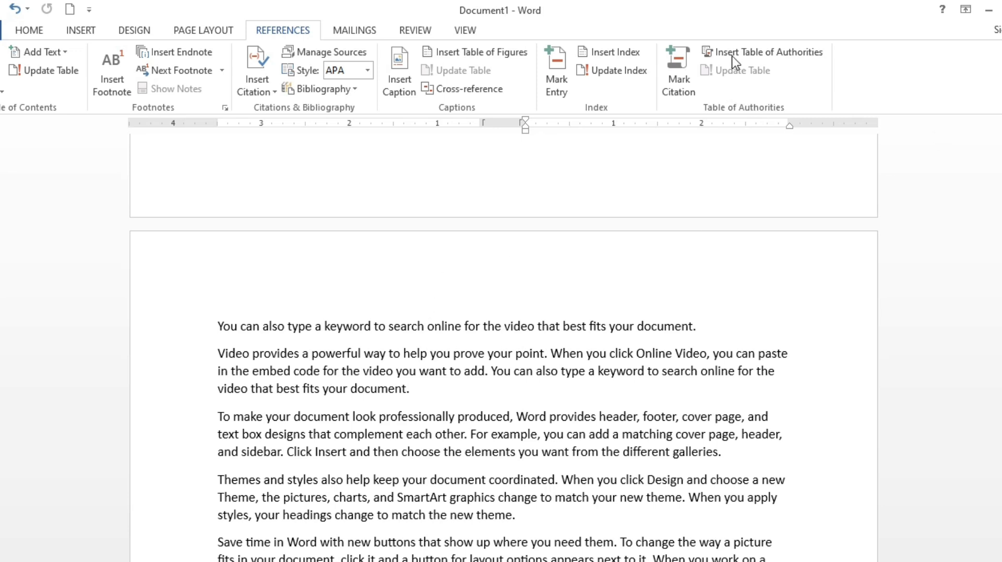
left_click(317, 90)
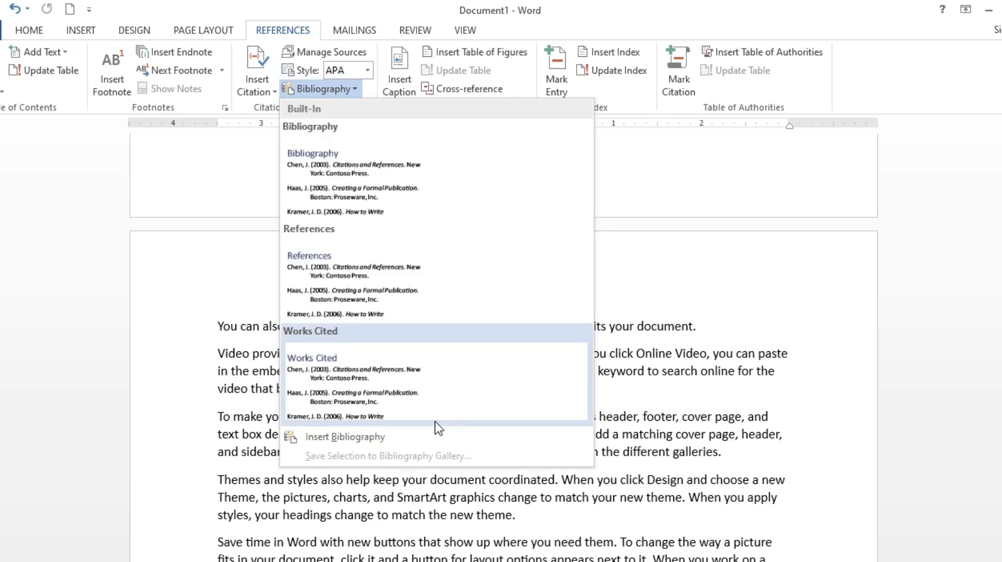
left_click(789, 318)
scroll(519, 397, "down", 10)
scroll(517, 398, "up", 10)
left_click(262, 396)
key("Return")
key("Return")
left_click(326, 91)
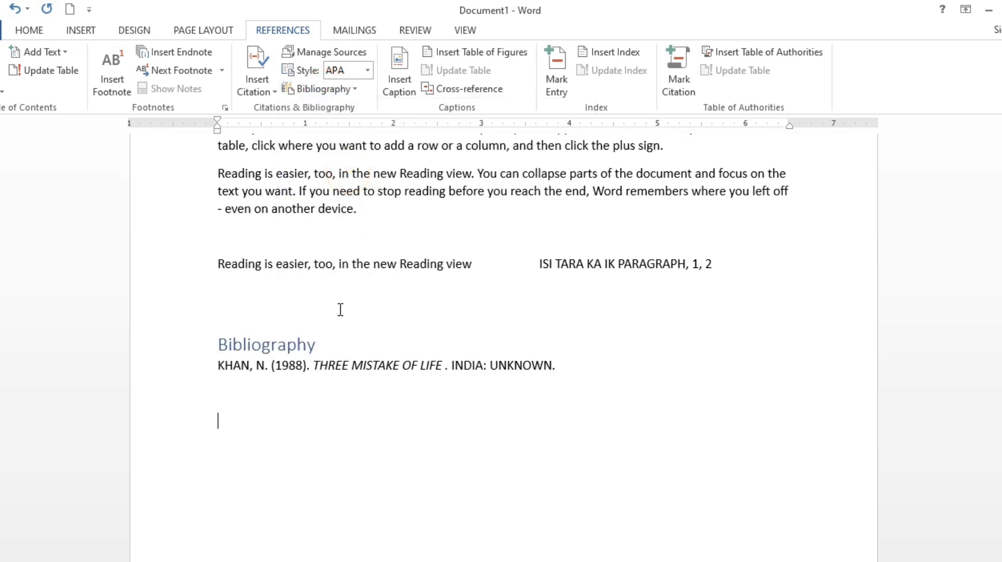
- Mark the Bibliography heading as a citation in the Cases category and close the dialog
left_click_drag(220, 370, 206, 343)
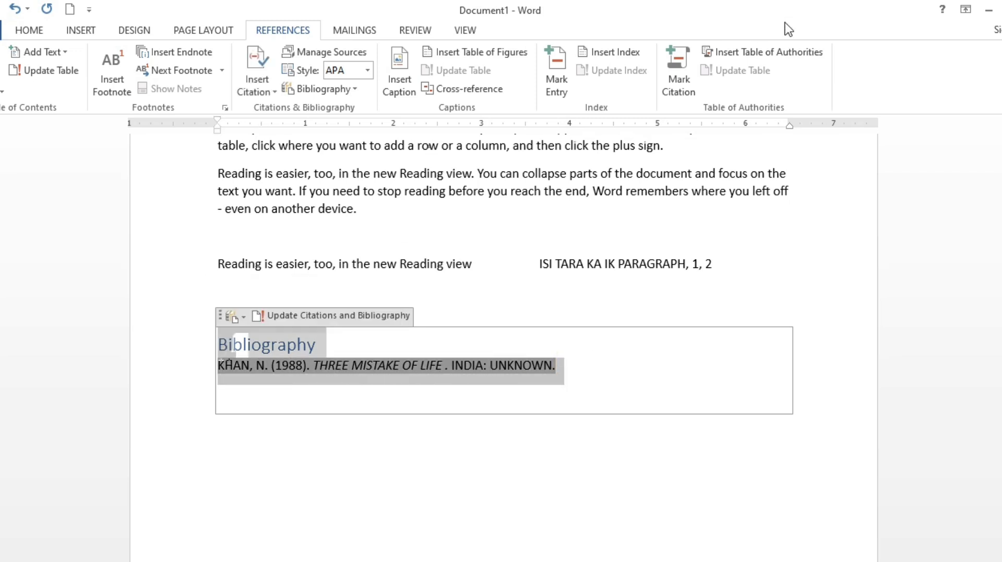
left_click(678, 73)
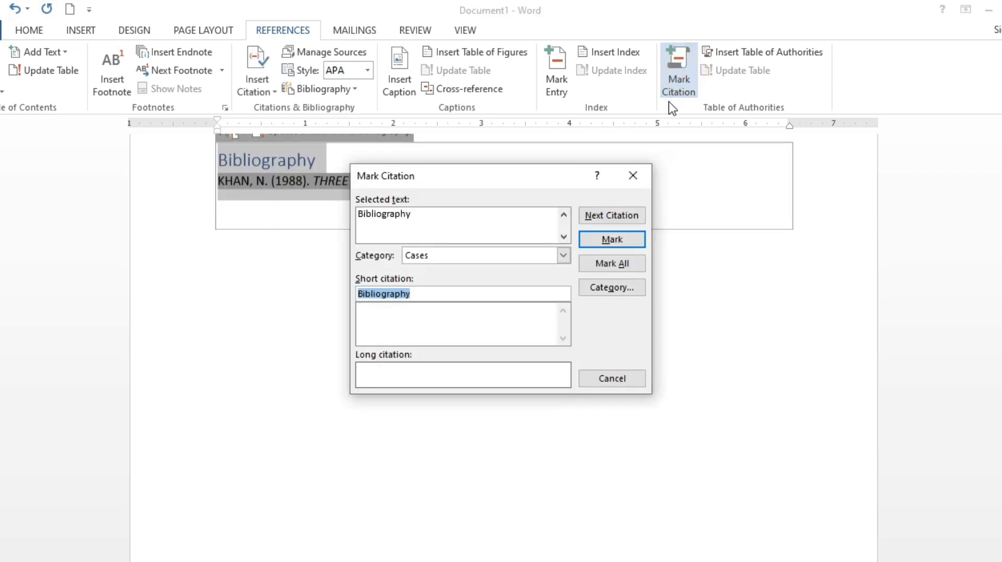
left_click(612, 239)
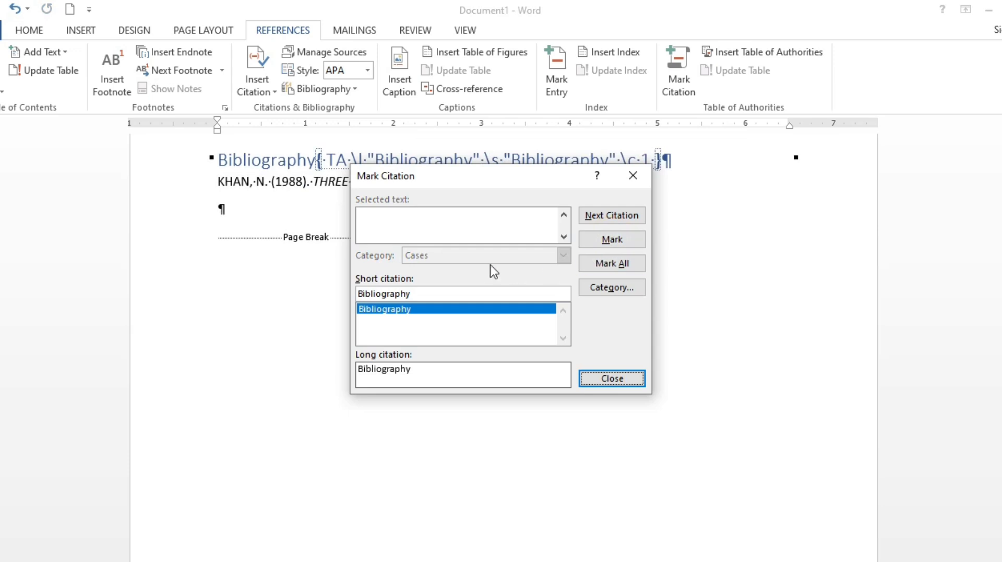
left_click(614, 380)
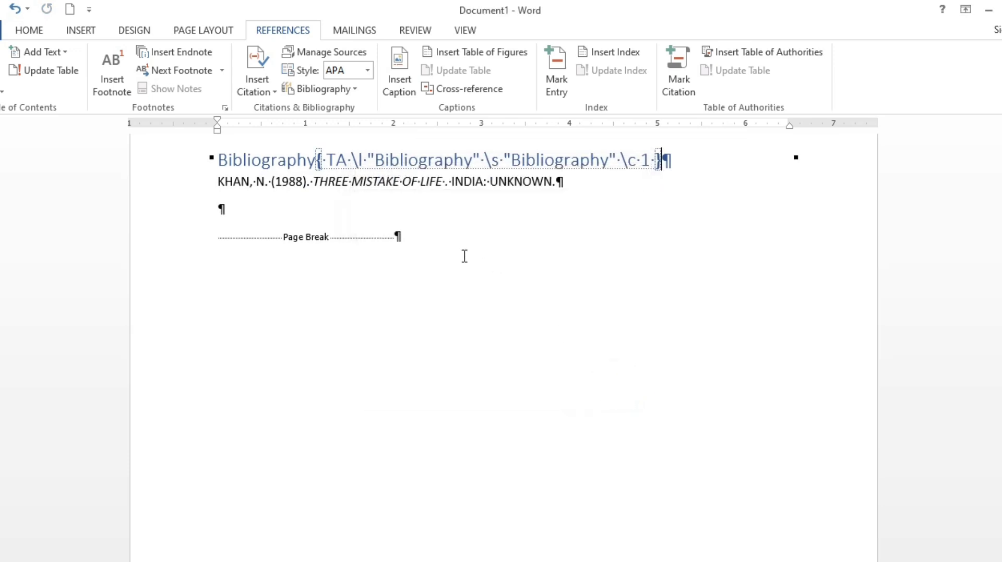
- Hide the paragraph marks and field codes shown in the document
left_click(30, 32)
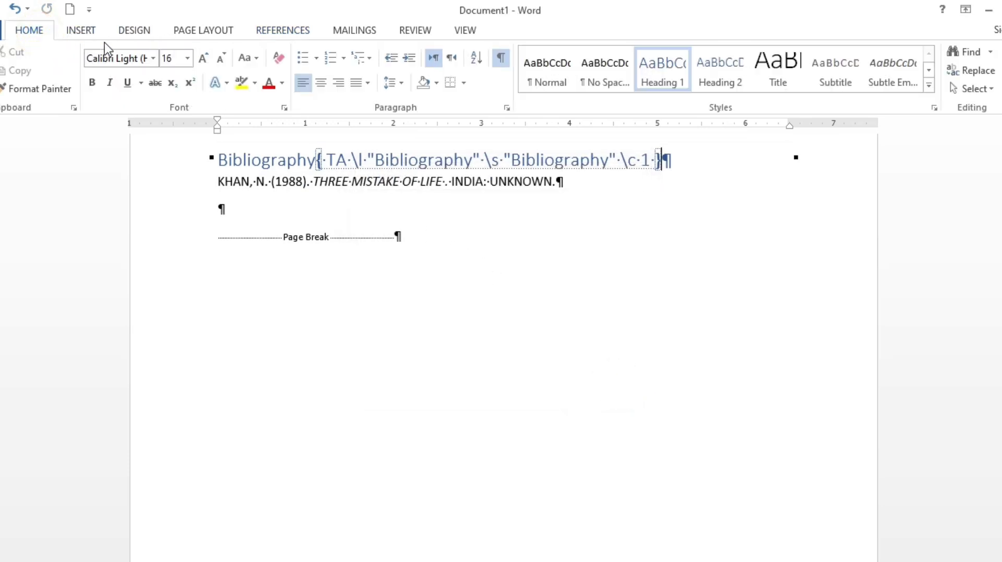
left_click(500, 58)
scroll(456, 204, "up", 4)
scroll(387, 305, "down", 3)
scroll(387, 305, "down", 1)
scroll(367, 241, "up", 3)
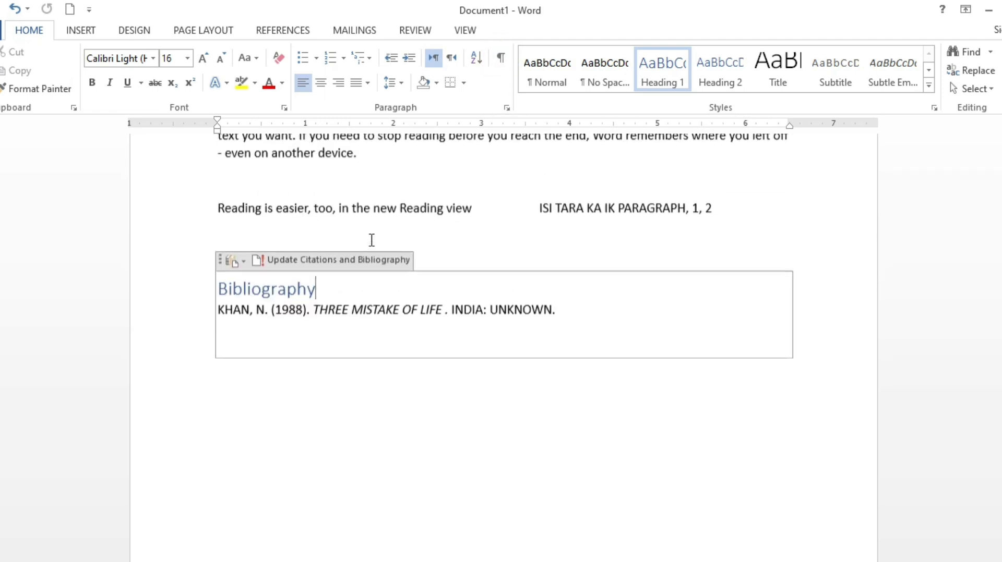
- Insert a table of authorities covering all categories on the blank line below the table of figures, keeping the template format
scroll(445, 368, "up", 20)
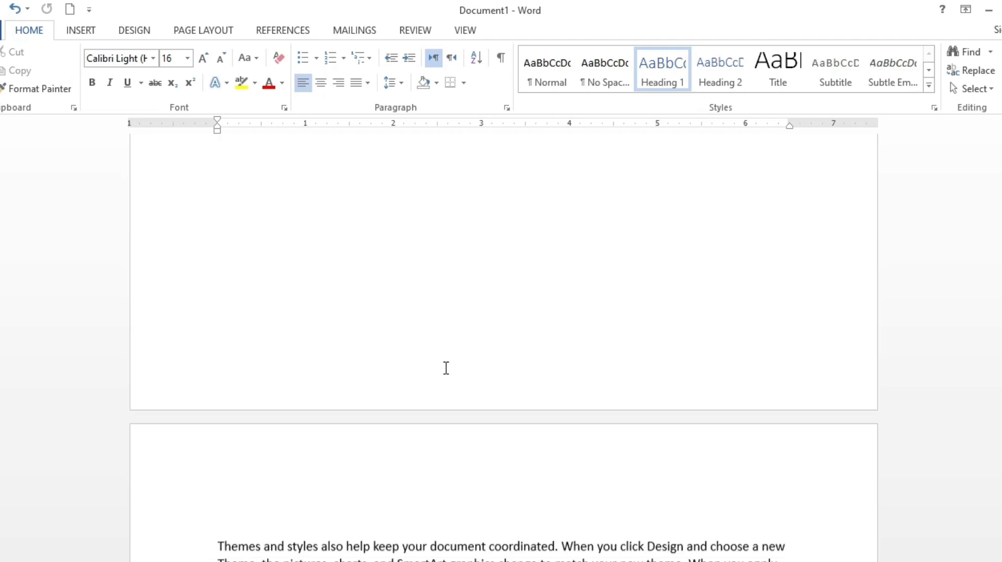
scroll(448, 368, "down", 1)
scroll(318, 395, "down", 1)
scroll(313, 390, "up", 4)
left_click(233, 293)
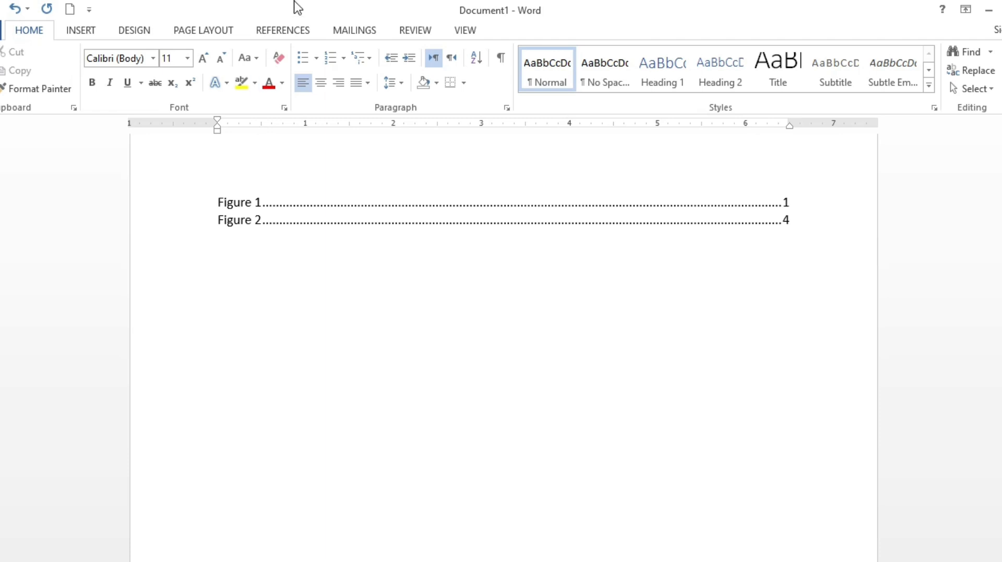
left_click(307, 32)
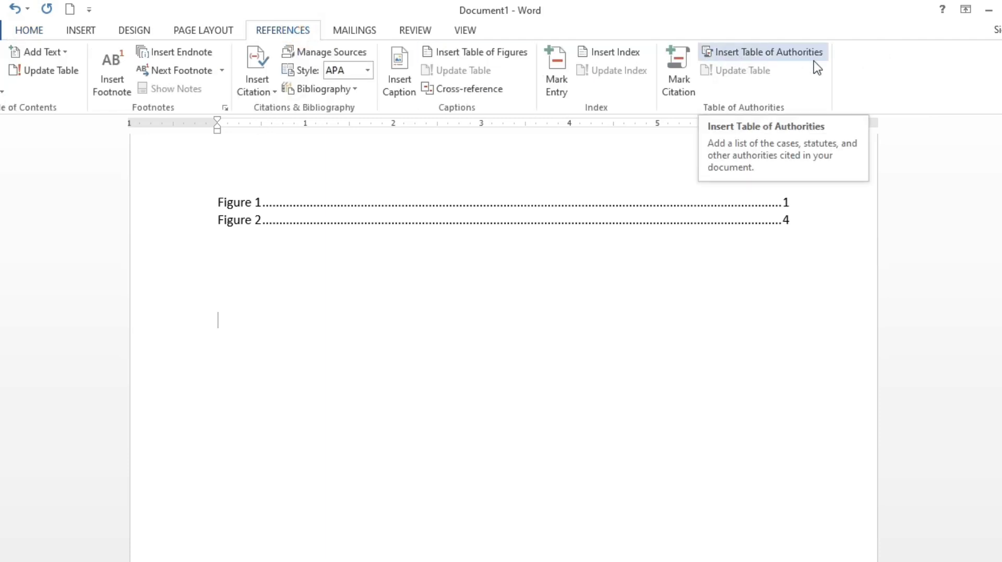
left_click(798, 52)
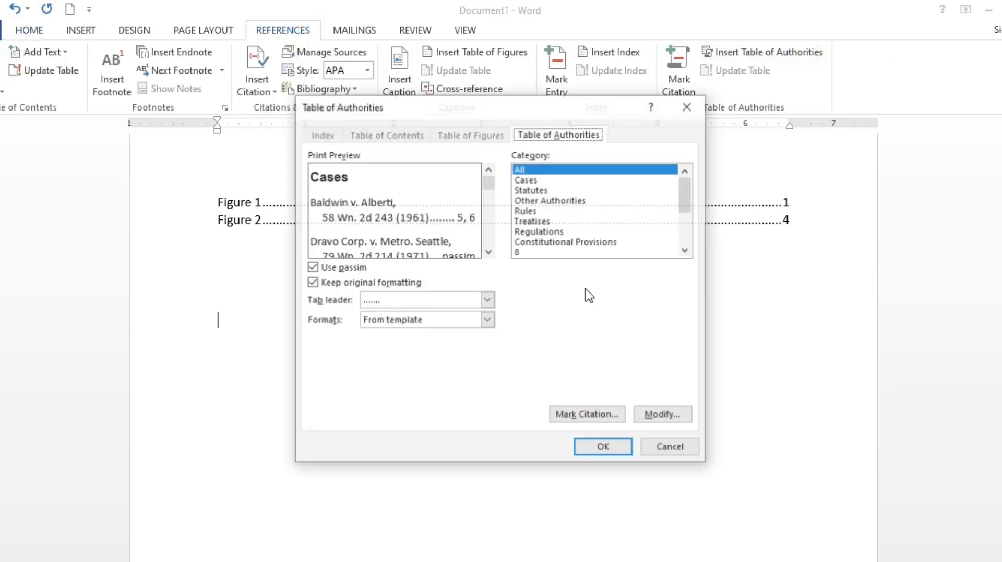
left_click(604, 449)
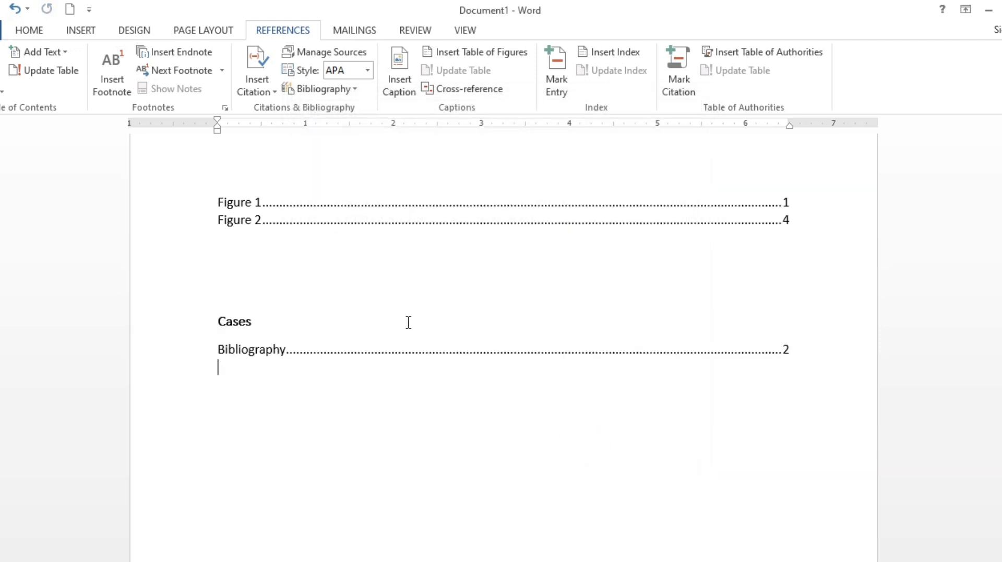
- Compare the page number listed for Bibliography in the table of authorities with the bibliography's place in the document
scroll(454, 300, "up", 20)
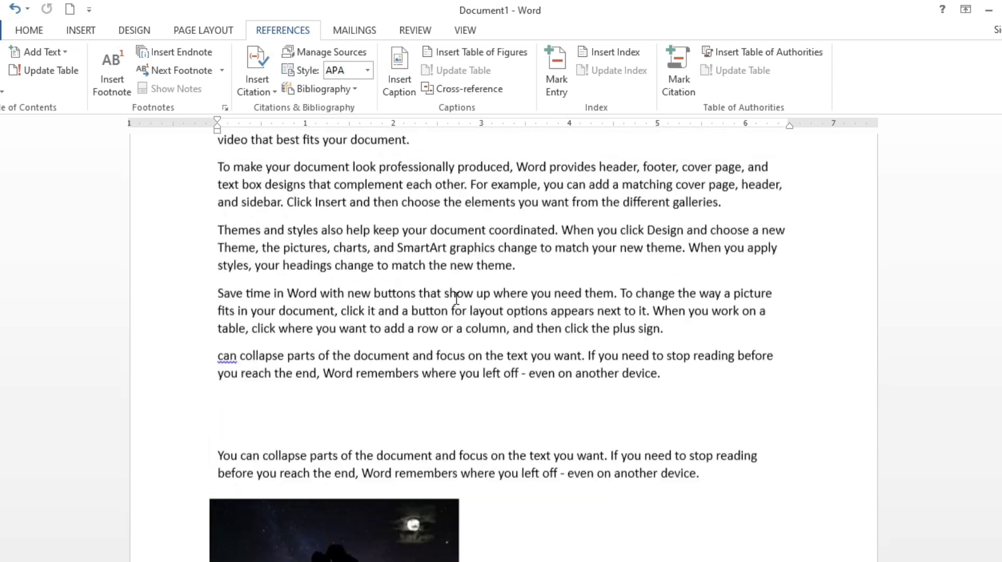
scroll(456, 298, "down", 15)
scroll(459, 313, "up", 4)
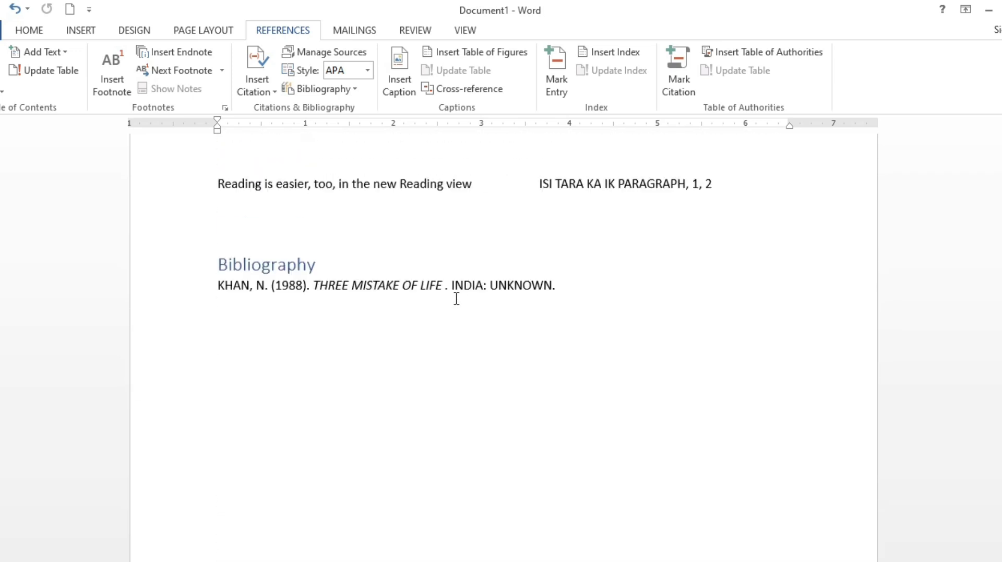
left_click(462, 327)
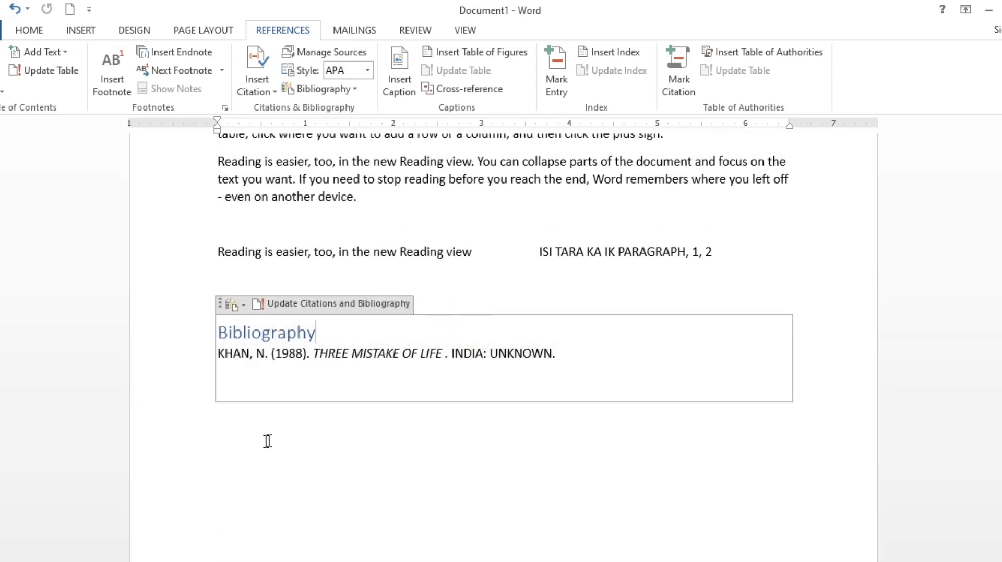
scroll(443, 324, "down", 15)
scroll(466, 316, "down", 15)
left_click(373, 307)
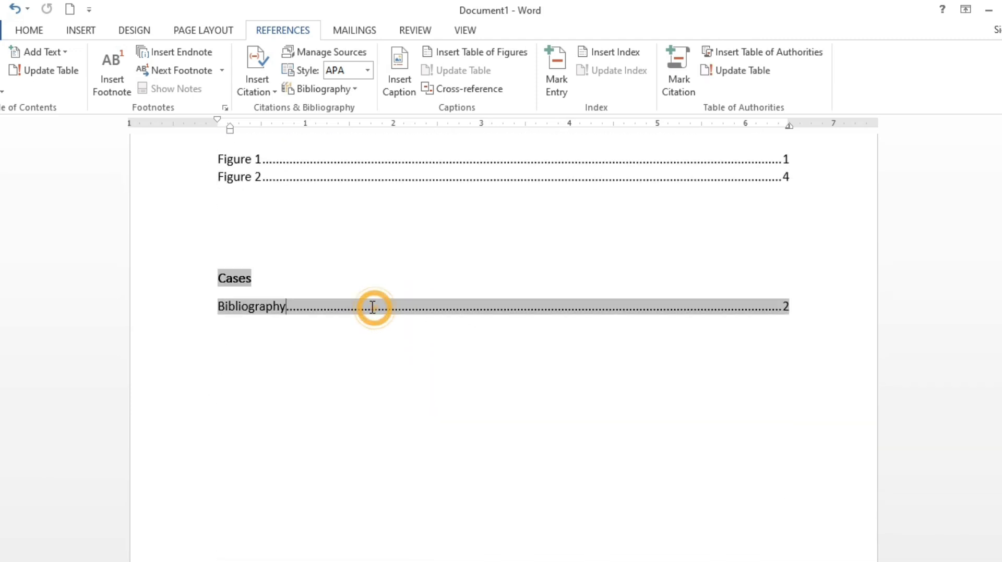
scroll(500, 295, "up", 5)
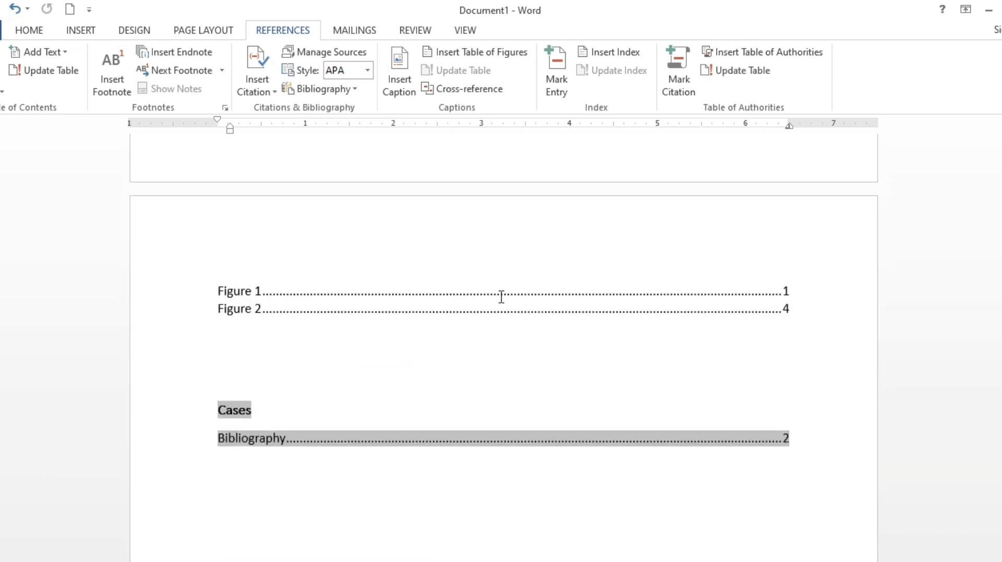
scroll(501, 297, "down", 5)
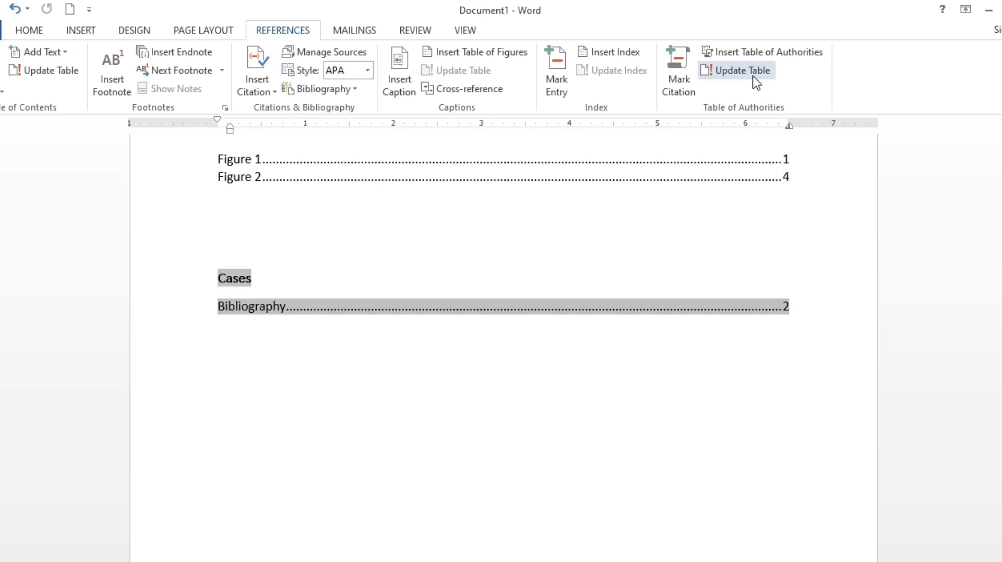
- Insert a page break between the index and the bibliography to move the bibliography onto a new page
scroll(635, 319, "up", 10)
scroll(637, 315, "down", 10)
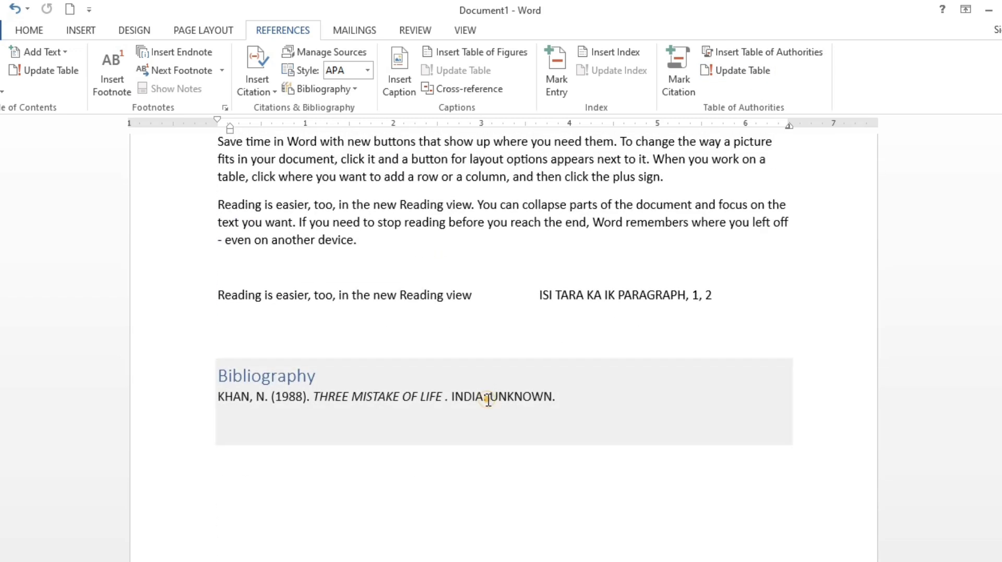
left_click(477, 330)
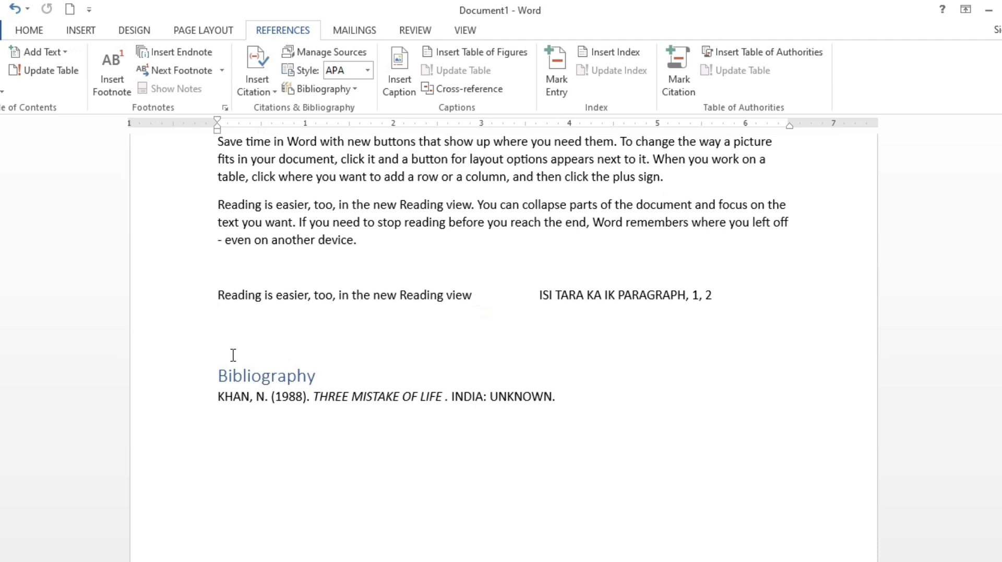
key("ctrl+Return")
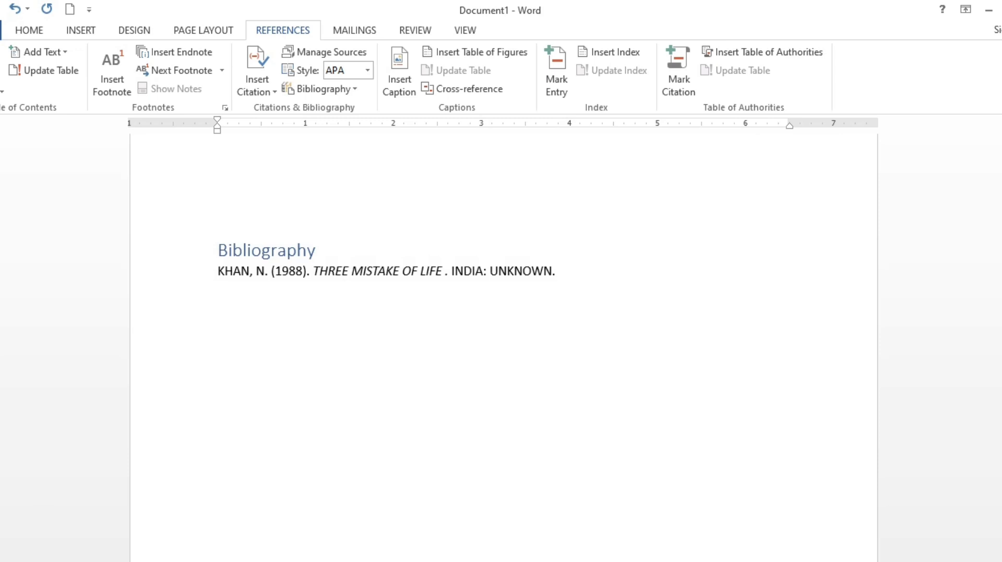
- Update the table of authorities so its Bibliography entry matches the bibliography's new page
scroll(353, 348, "up", 15)
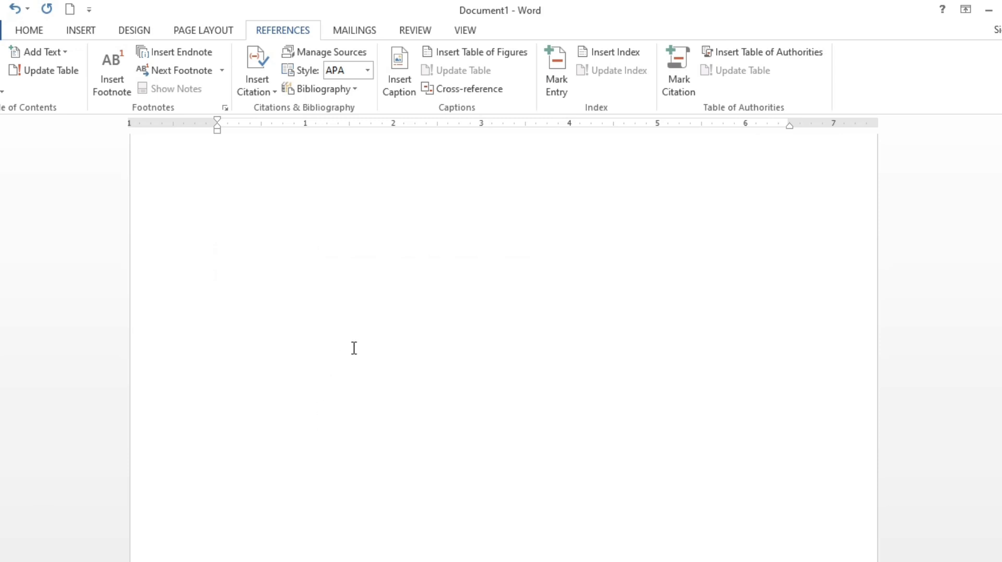
scroll(460, 369, "down", 10)
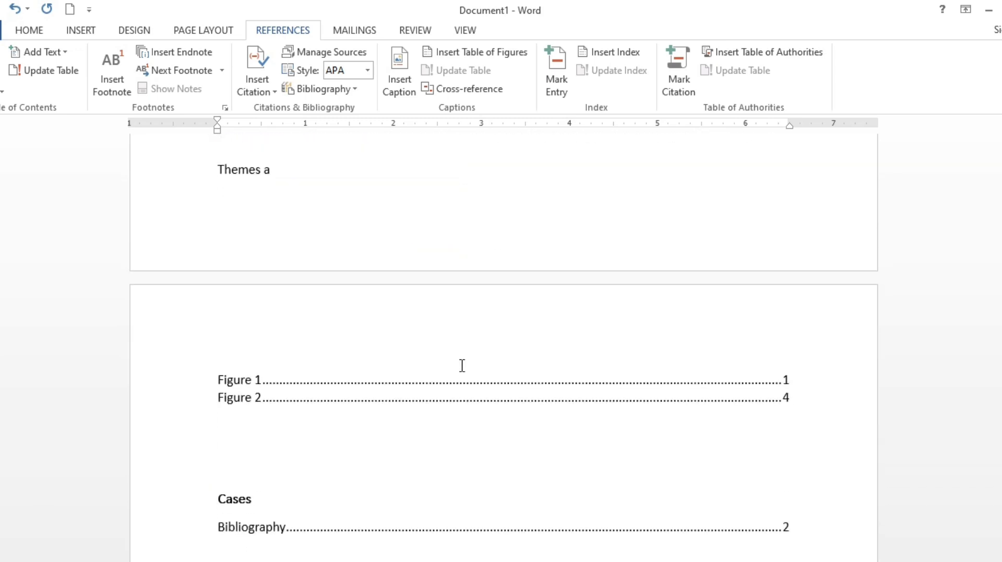
left_click(454, 237)
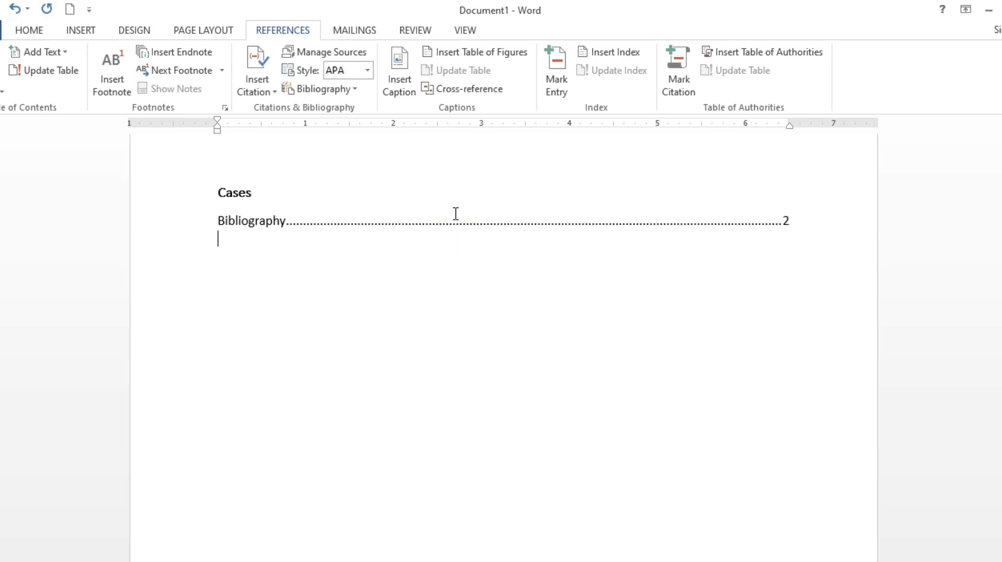
left_click(454, 219)
left_click(738, 72)
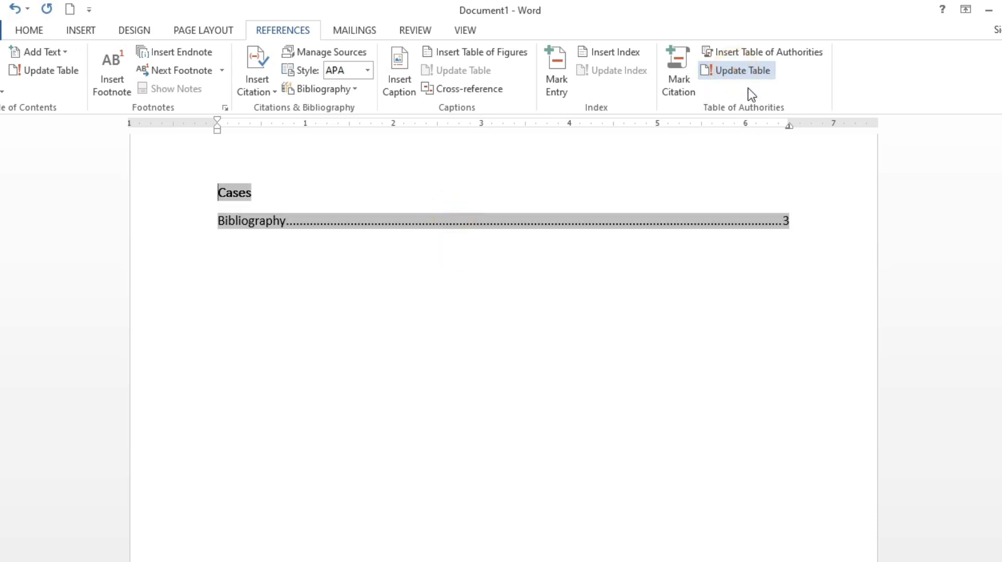
- Check the updated Bibliography page number up close and trace it back through the document's pages
double_click(786, 223)
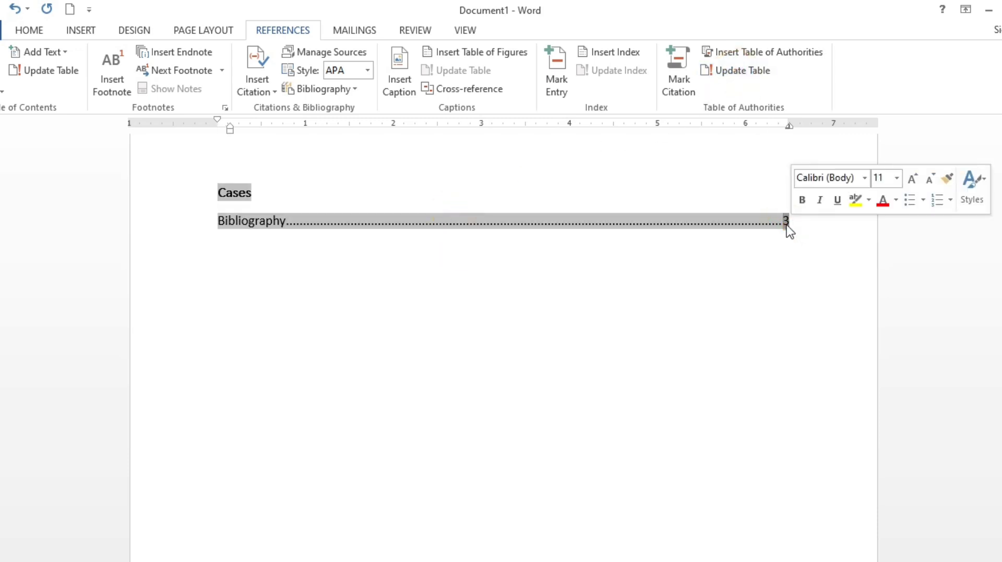
scroll(766, 221, "up", 5)
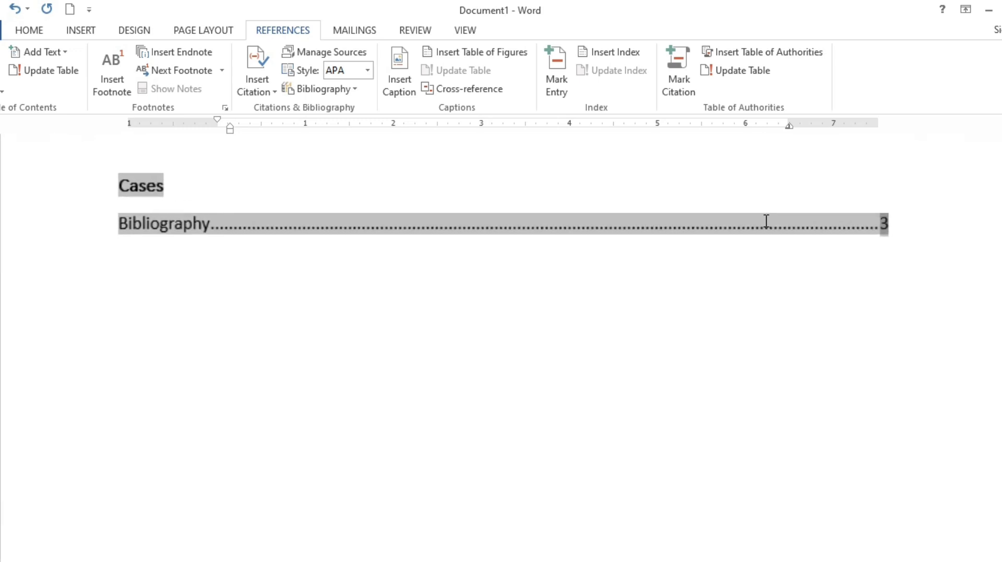
left_click(926, 222)
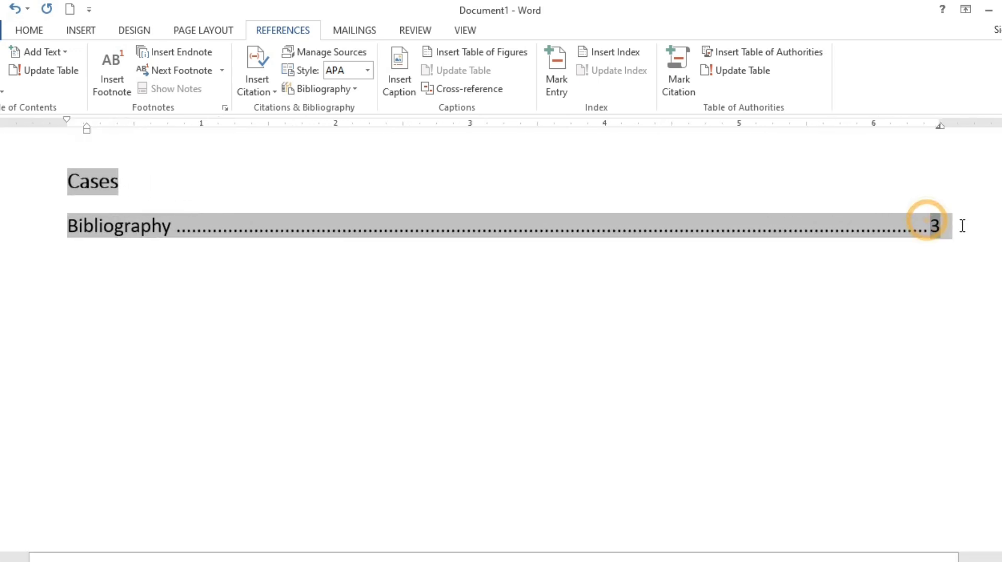
left_click(844, 286)
scroll(835, 277, "down", 5)
scroll(664, 230, "up", 2)
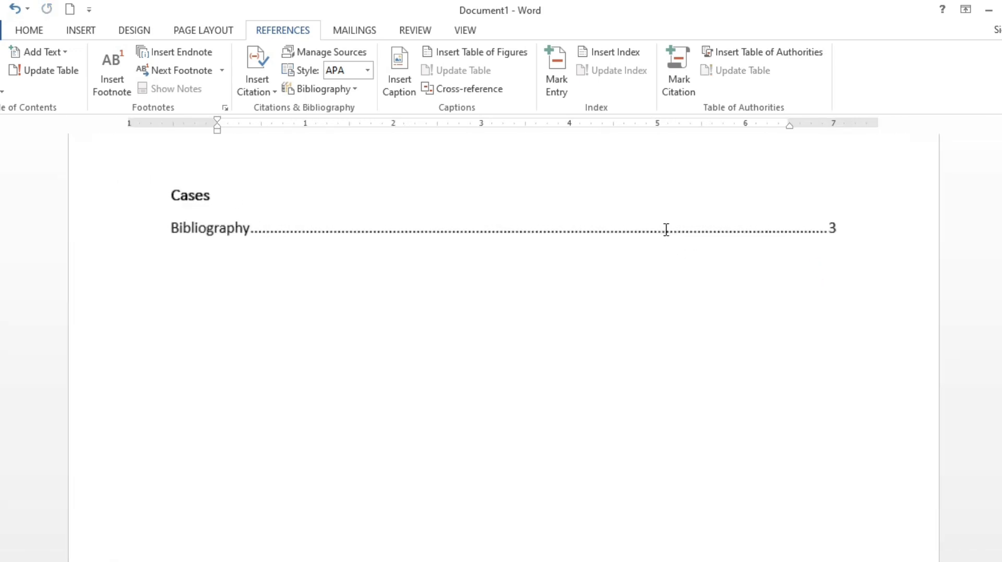
scroll(546, 225, "up", 2)
scroll(546, 224, "up", 15)
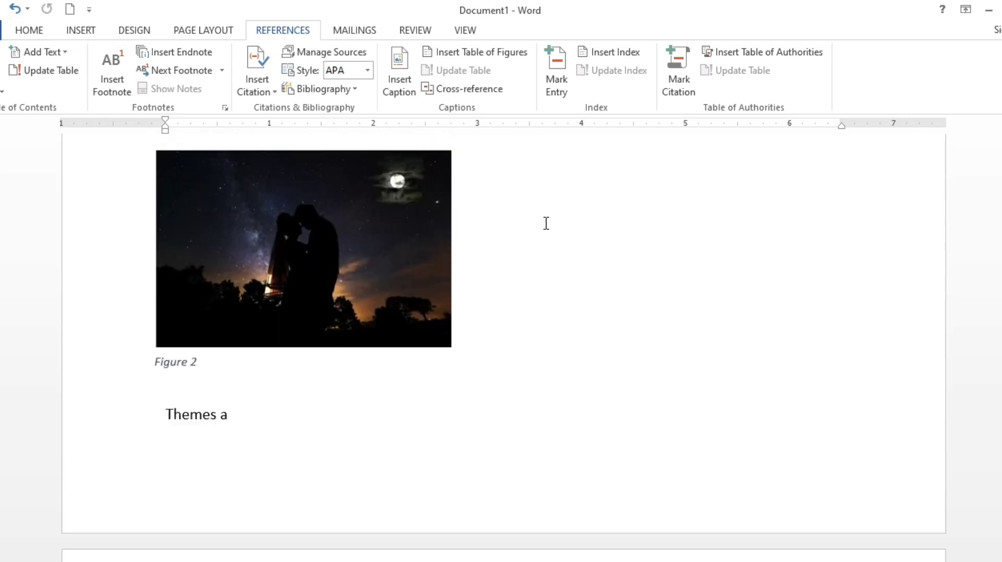
scroll(546, 223, "up", 5)
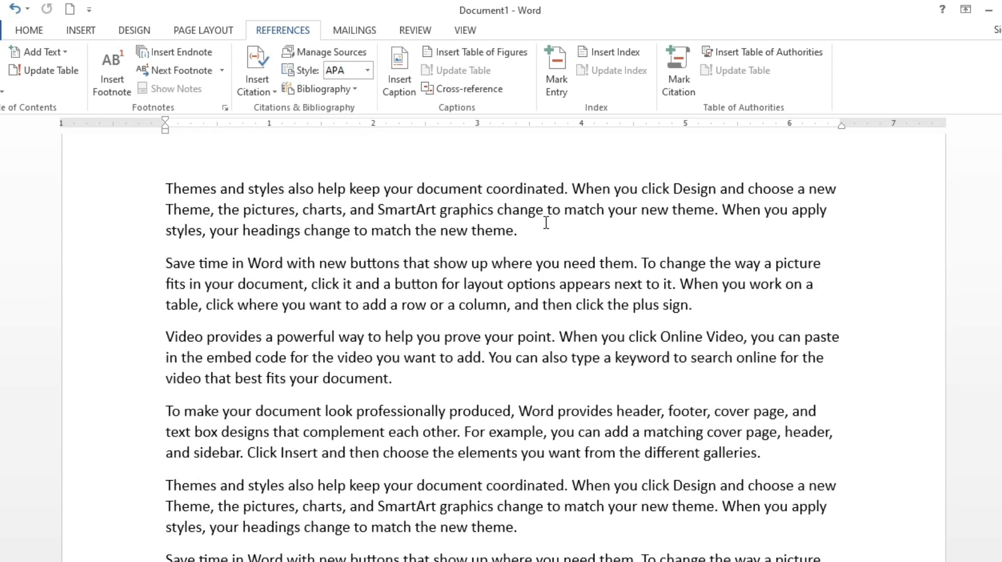